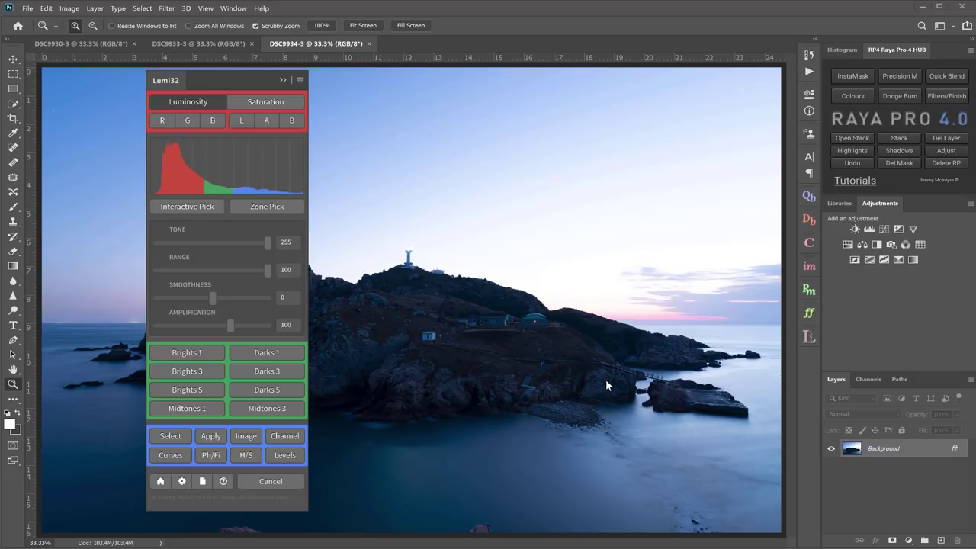
Open the Lumi32 luminosity-masking panel beside the DSC9934-3 dusk photo
{"action": "left_click", "coordinate": [811, 337]}
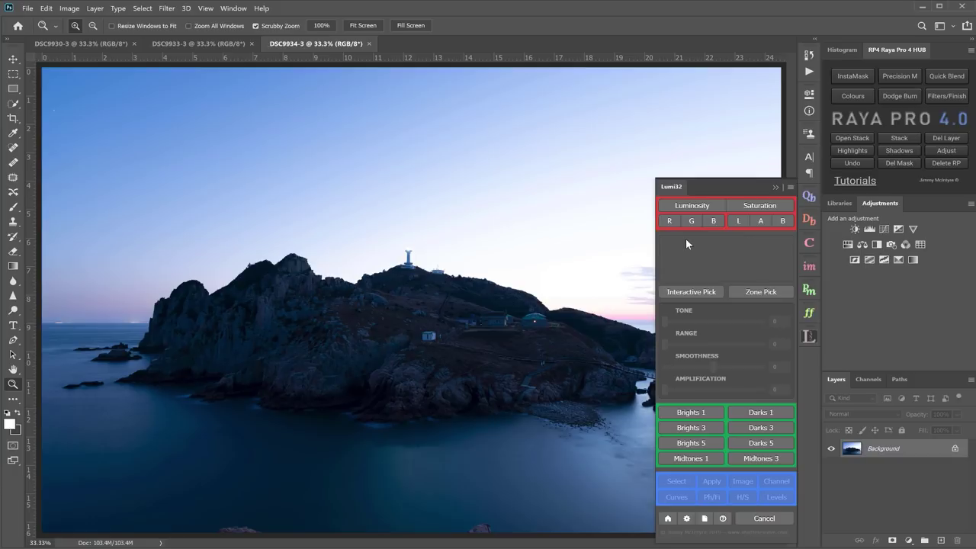
Switch from InstaMask and Lumi32 to the RP4 Colour Centre panel
{"action": "left_click", "coordinate": [854, 76]}
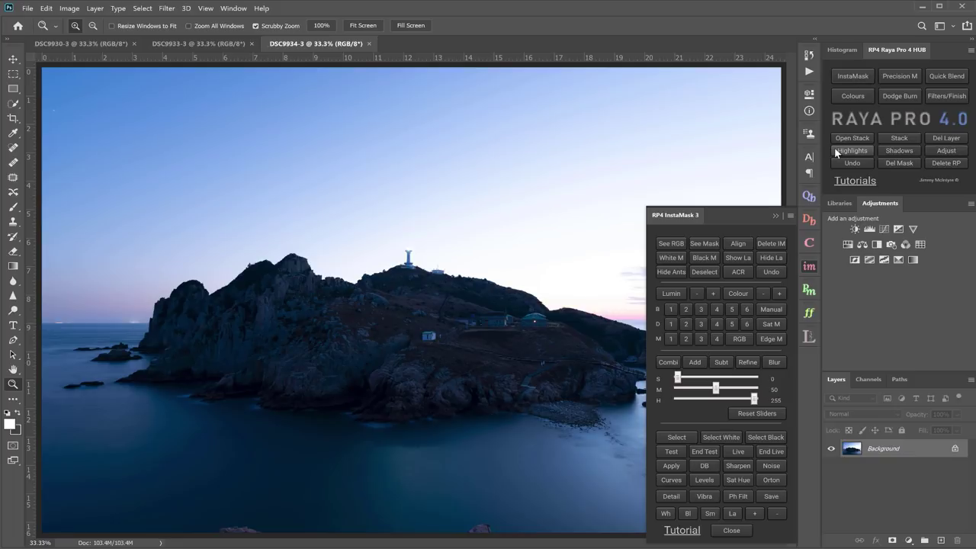
{"action": "left_click", "coordinate": [808, 336]}
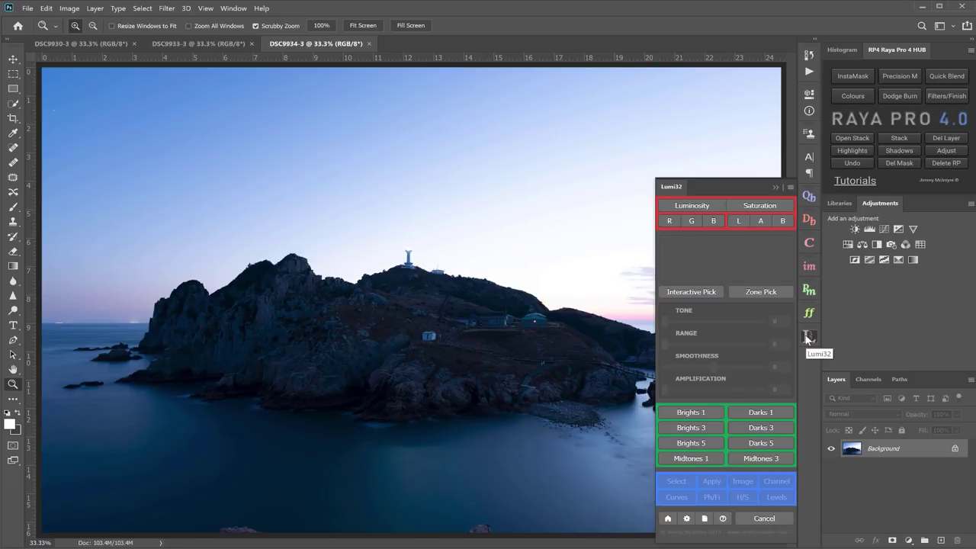
{"action": "left_click", "coordinate": [852, 93]}
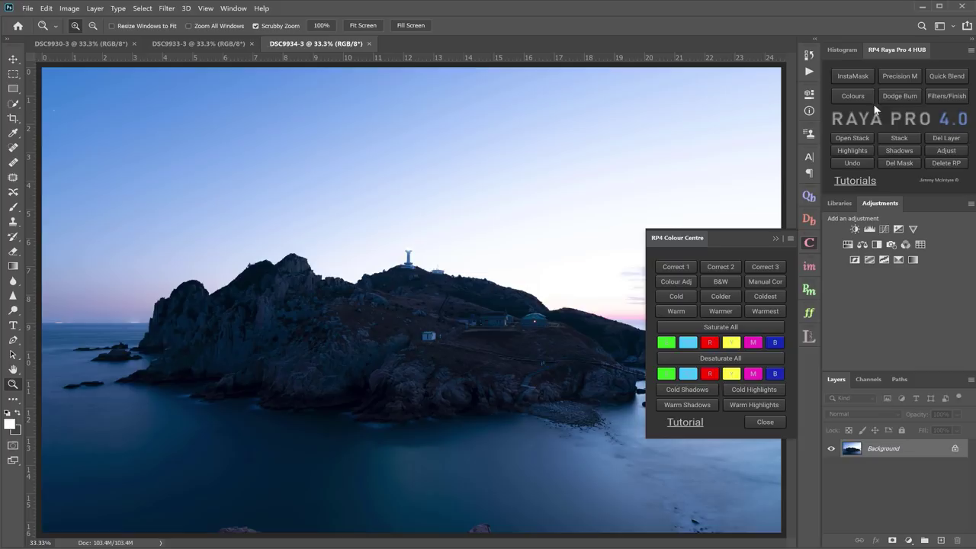
Preview the Dodge Burn, Filters, Precision Mask and Quick Blend panels, then close them
{"action": "left_click", "coordinate": [897, 100]}
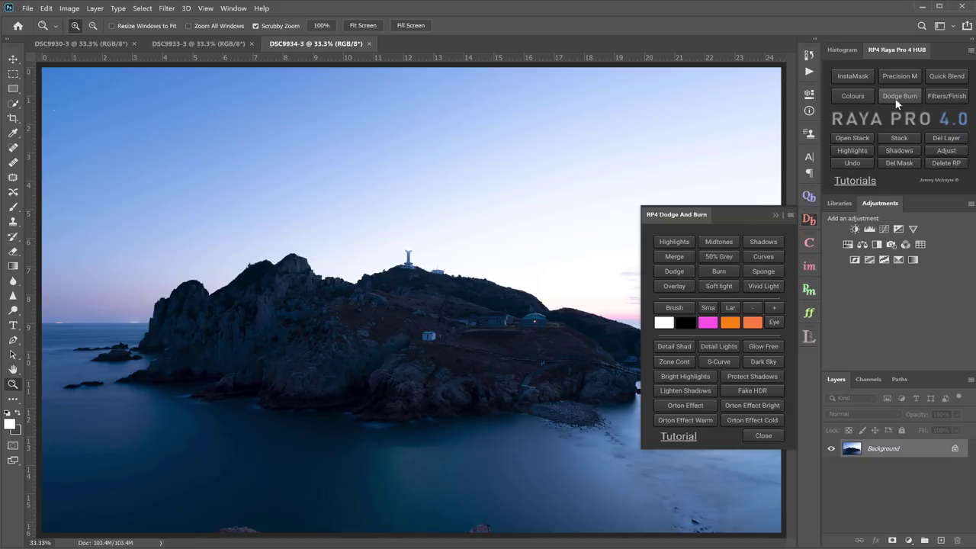
{"action": "left_click", "coordinate": [935, 98]}
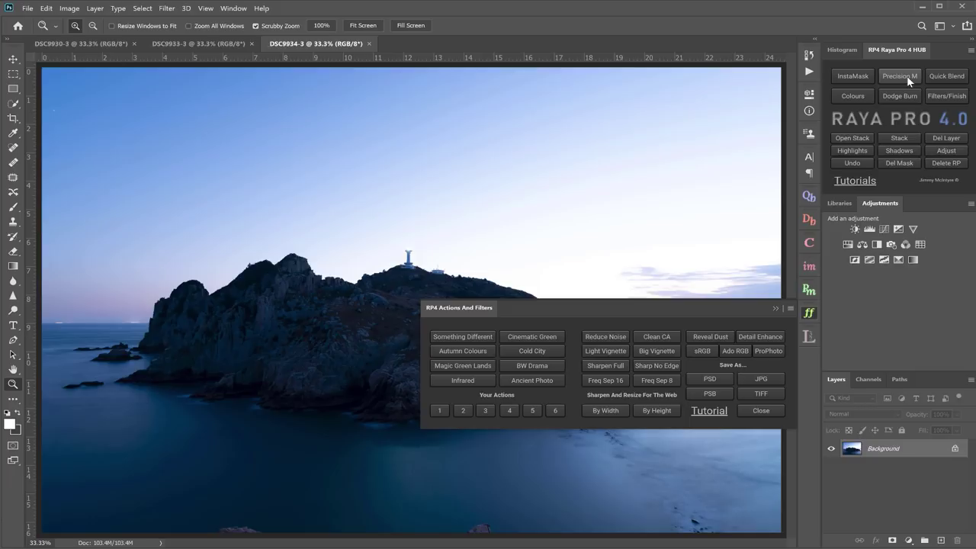
{"action": "left_click", "coordinate": [905, 75]}
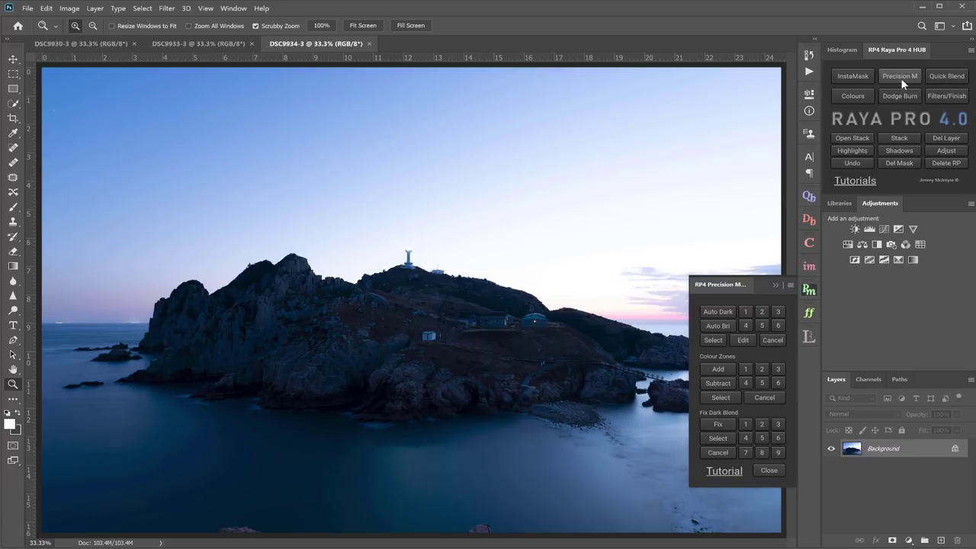
{"action": "left_click", "coordinate": [944, 76]}
{"action": "left_click", "coordinate": [907, 75]}
{"action": "left_click", "coordinate": [908, 76]}
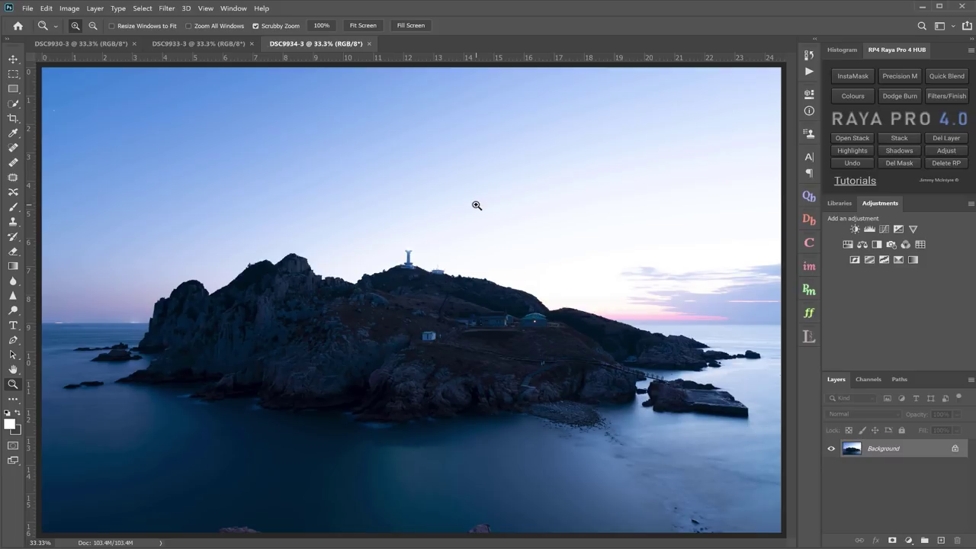
Compare DSC9930-3, DSC9933-3 and DSC9934-3, then stack them as layers in one document
{"action": "left_click", "coordinate": [183, 44]}
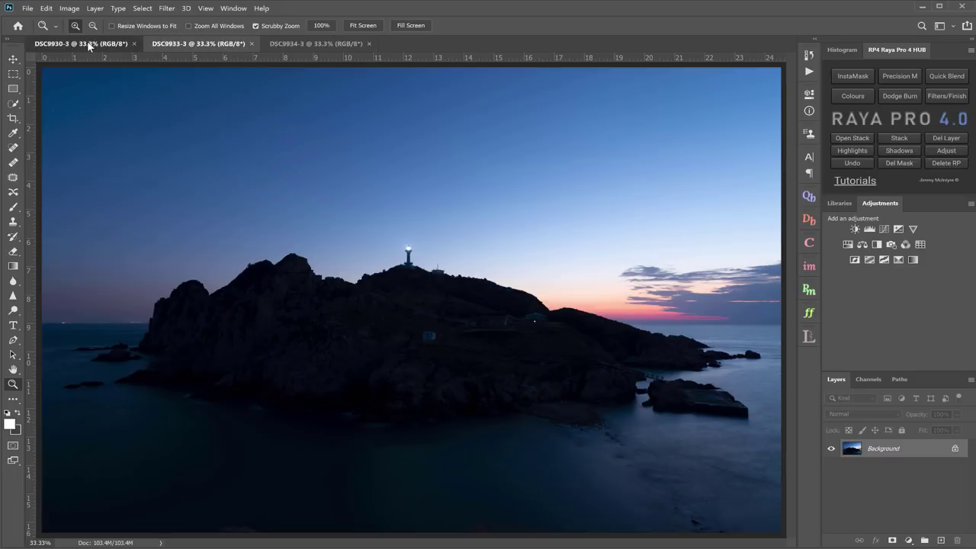
{"action": "left_click", "coordinate": [89, 44]}
{"action": "left_click", "coordinate": [165, 43]}
{"action": "left_click", "coordinate": [295, 42]}
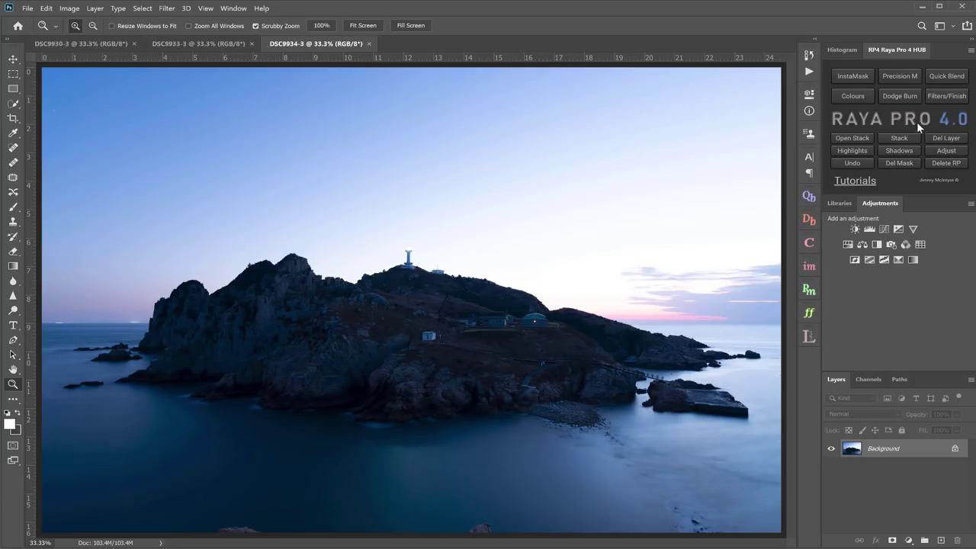
{"action": "left_click", "coordinate": [905, 140]}
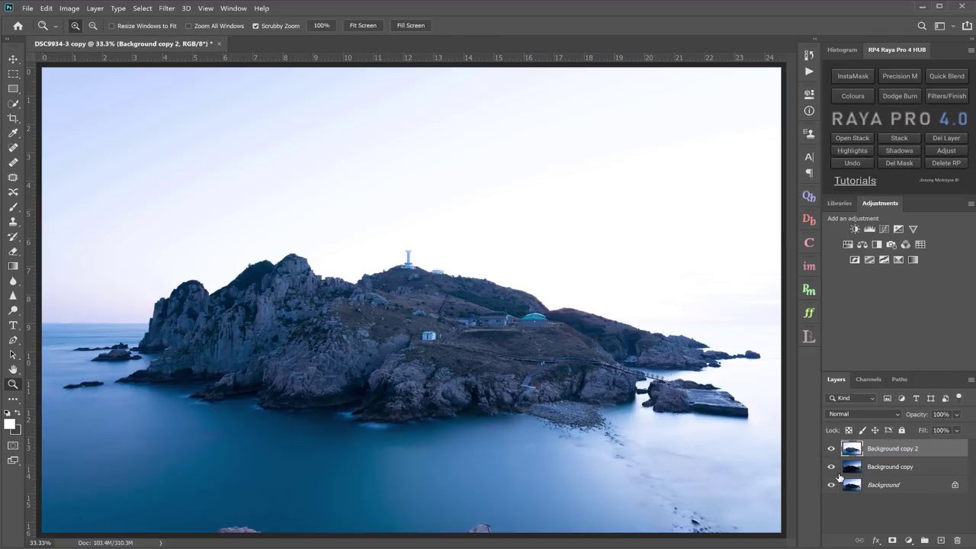
Unlock the Background into Layer 0 and toggle both copies to compare the exposures
{"action": "left_click", "coordinate": [955, 486]}
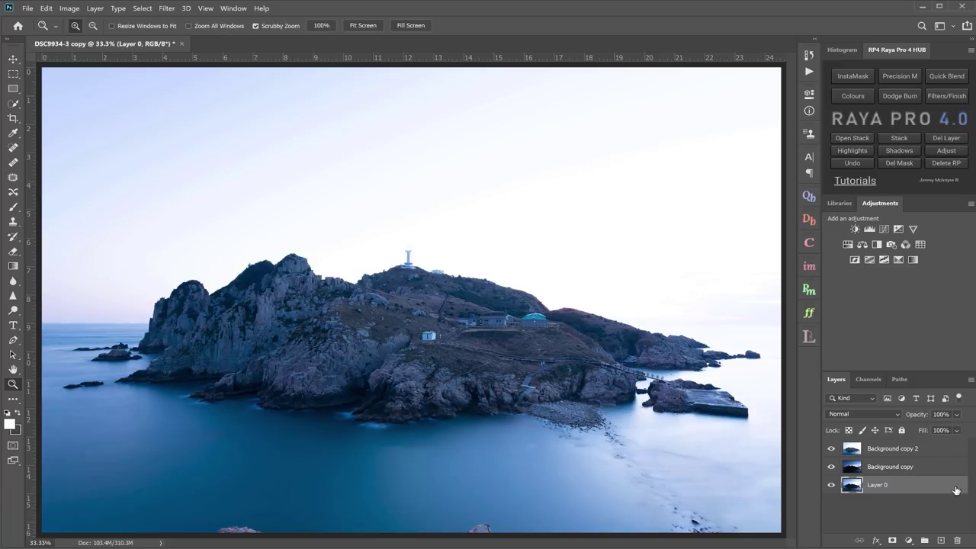
{"action": "left_click", "coordinate": [831, 449]}
{"action": "left_click", "coordinate": [885, 469]}
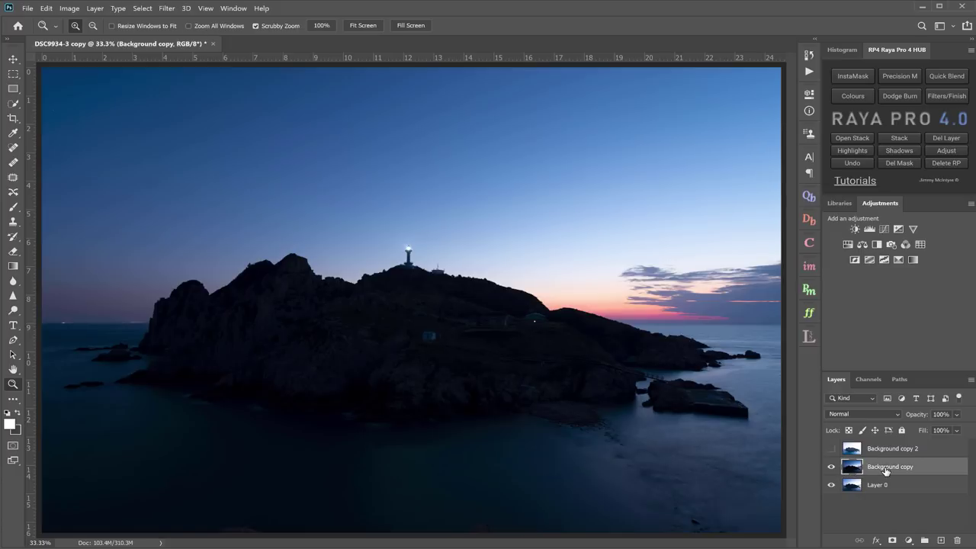
{"action": "left_click", "coordinate": [832, 468]}
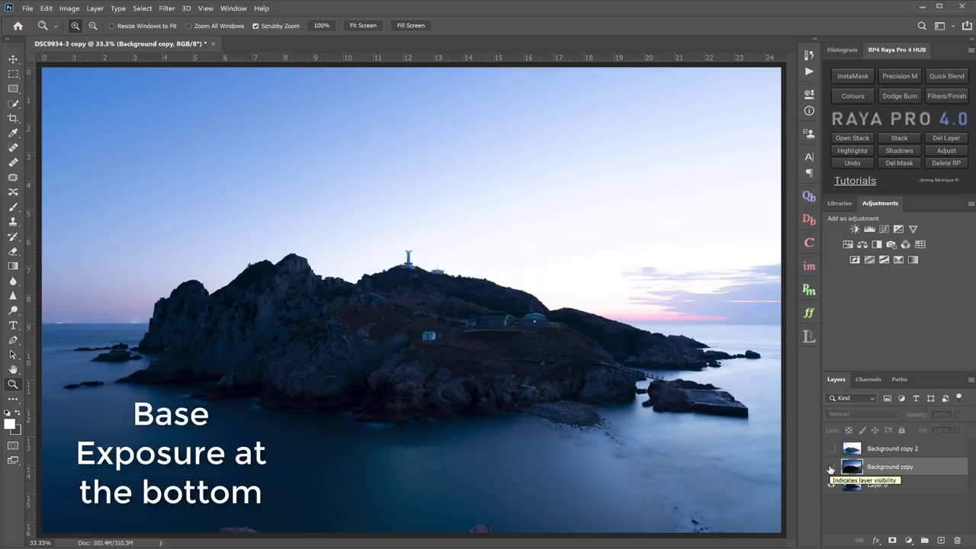
{"action": "left_click", "coordinate": [832, 468]}
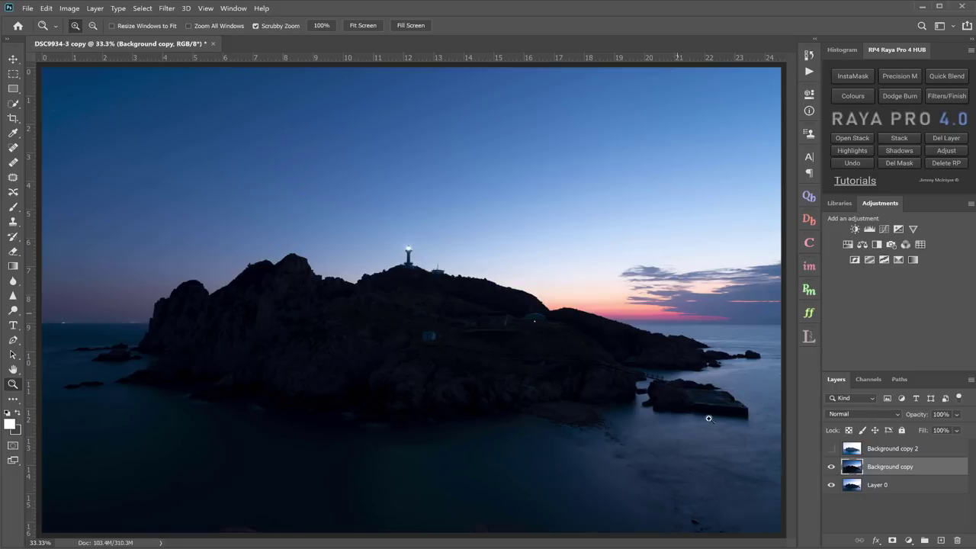
{"action": "left_click", "coordinate": [832, 468]}
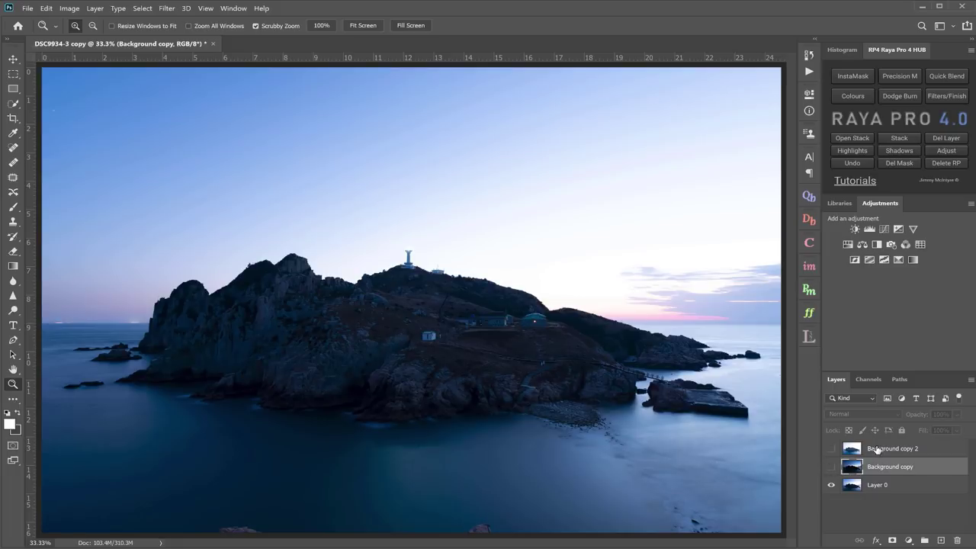
{"action": "left_click", "coordinate": [877, 450]}
{"action": "left_click", "coordinate": [831, 450]}
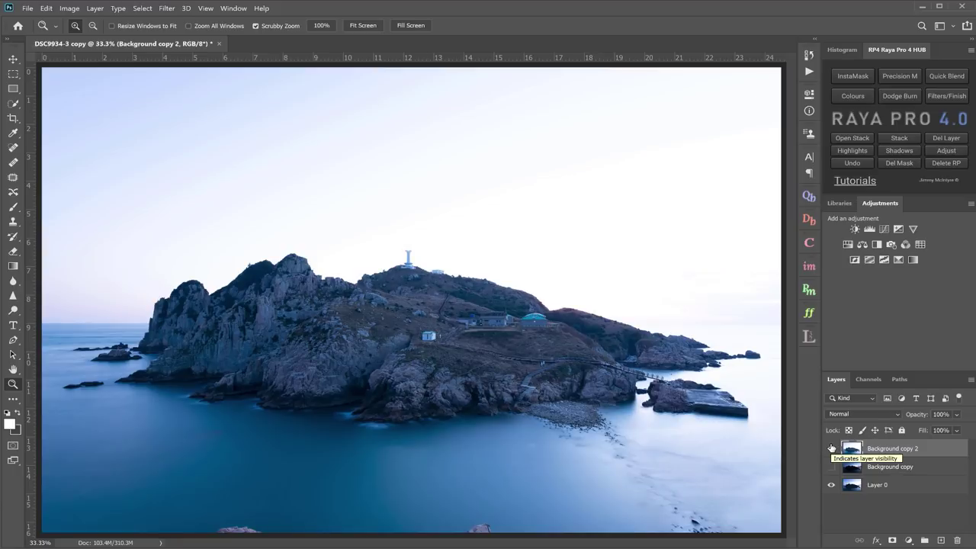
{"action": "left_click", "coordinate": [832, 449]}
Reopen Lumi32 and compare the bright and dark twilight exposures
{"action": "left_click", "coordinate": [810, 337]}
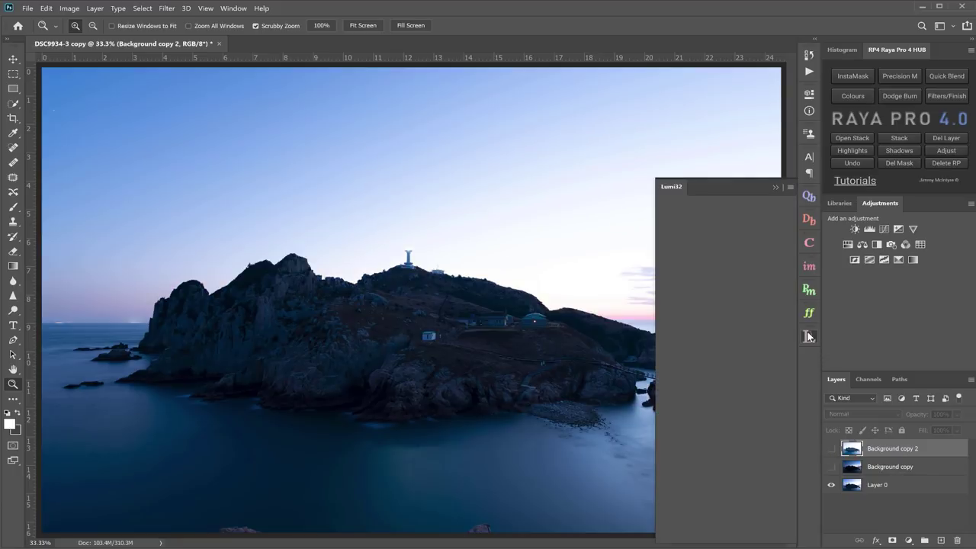
{"action": "left_click", "coordinate": [832, 449]}
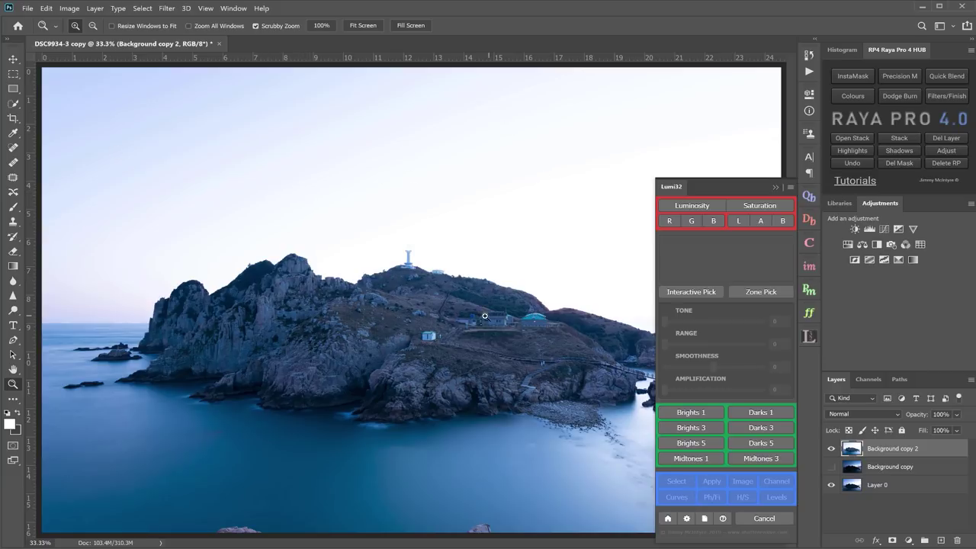
{"action": "left_click", "coordinate": [831, 467]}
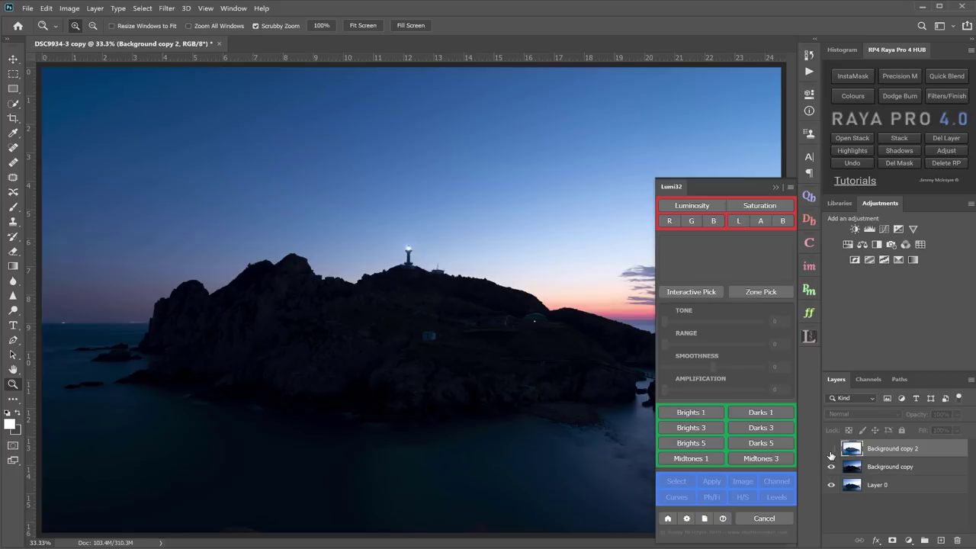
{"action": "left_click", "coordinate": [832, 449]}
{"action": "left_click", "coordinate": [831, 450]}
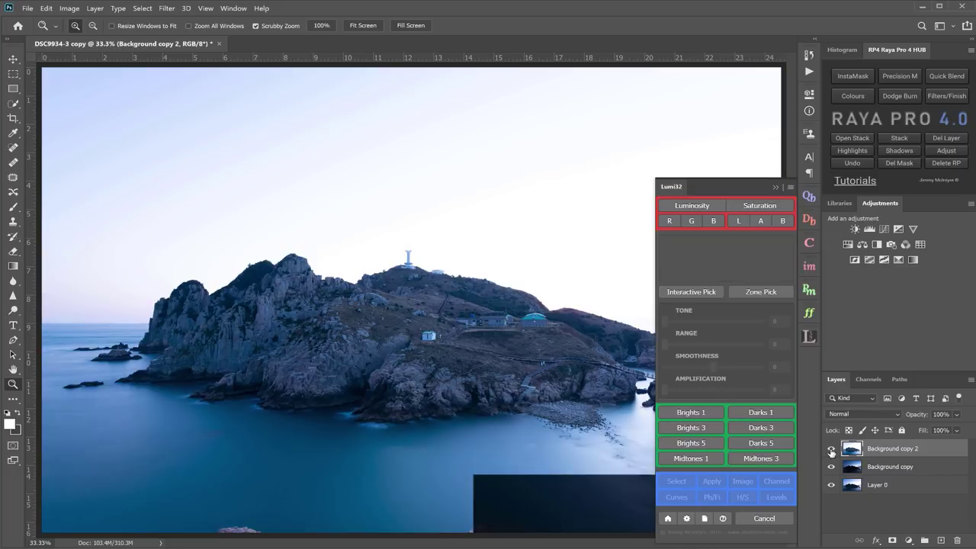
Apply a Brights 3 luminosity mask to the Background copy layer
{"action": "left_click", "coordinate": [903, 469]}
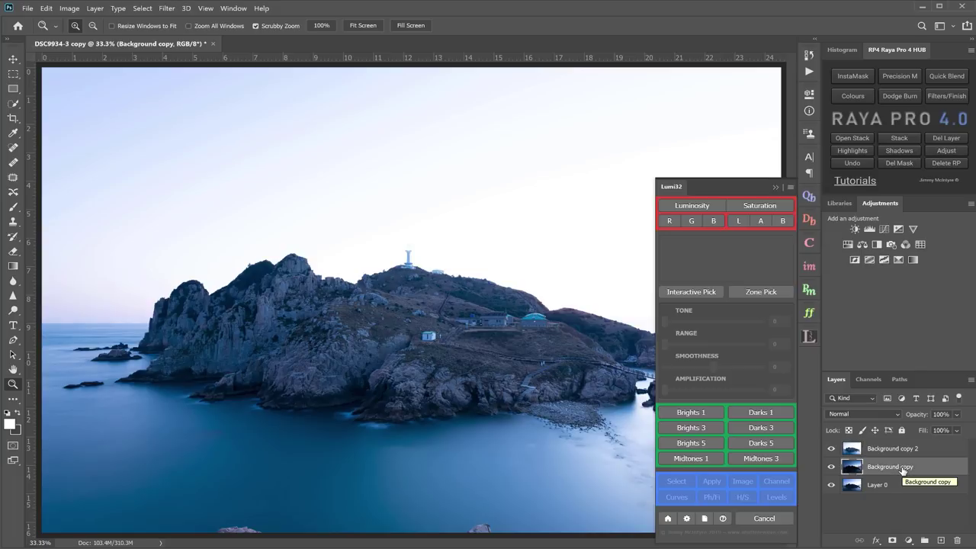
{"action": "left_click", "coordinate": [695, 414]}
{"action": "left_click", "coordinate": [692, 430]}
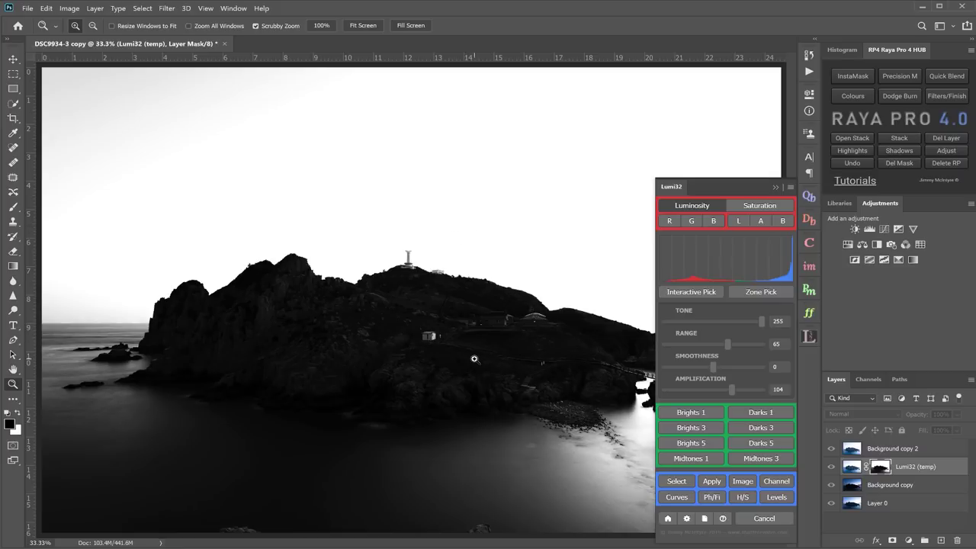
{"action": "left_click", "coordinate": [713, 482]}
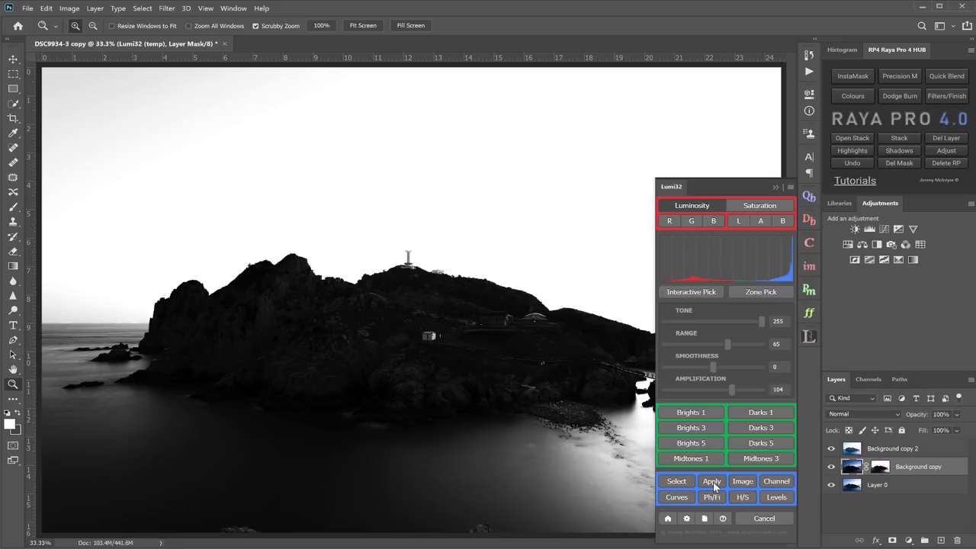
{"action": "left_click", "coordinate": [833, 450]}
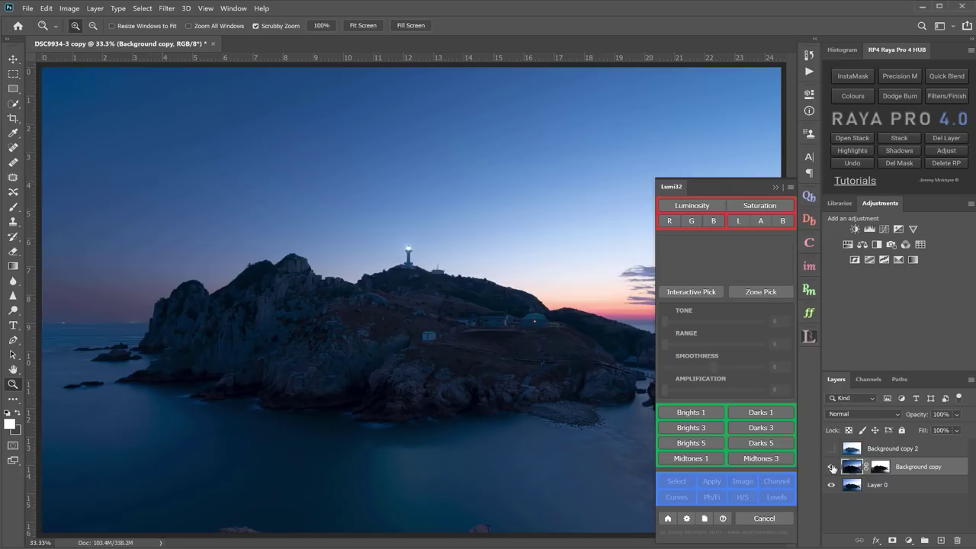
Lower Background copy to 66% opacity, close Lumi32, and compare before and after
{"action": "left_click", "coordinate": [832, 467]}
{"action": "left_click", "coordinate": [831, 467]}
{"action": "left_click", "coordinate": [831, 467]}
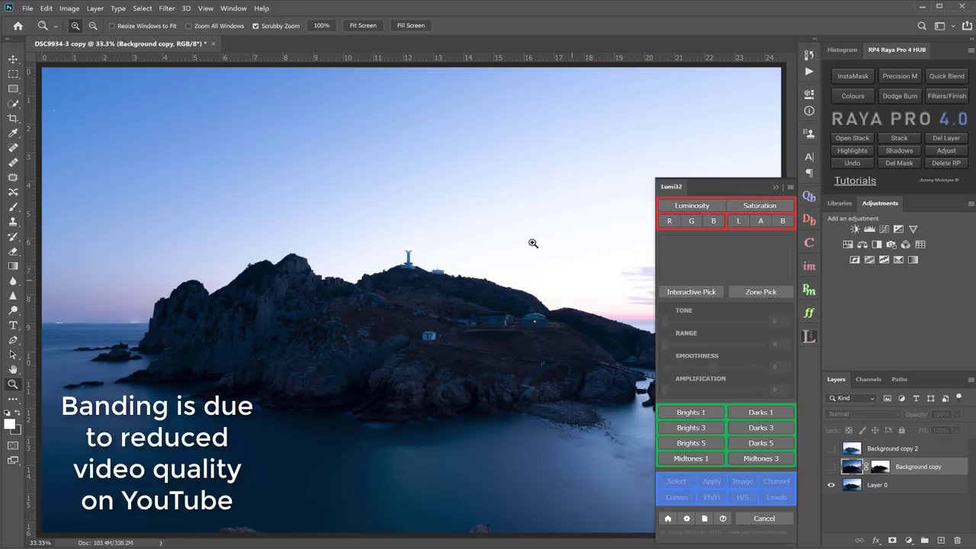
{"action": "left_click", "coordinate": [832, 467]}
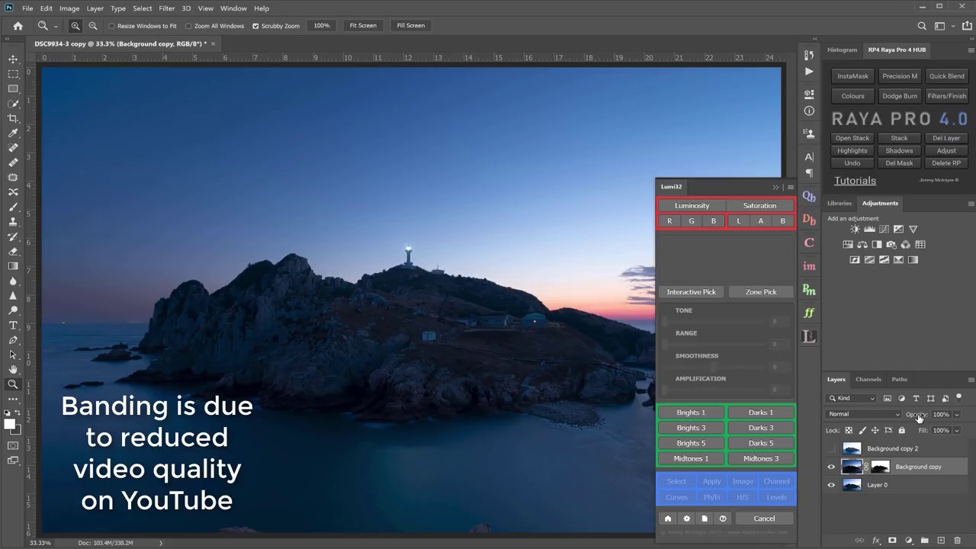
{"action": "left_click_drag", "start_coordinate": [919, 417], "coordinate": [898, 419]}
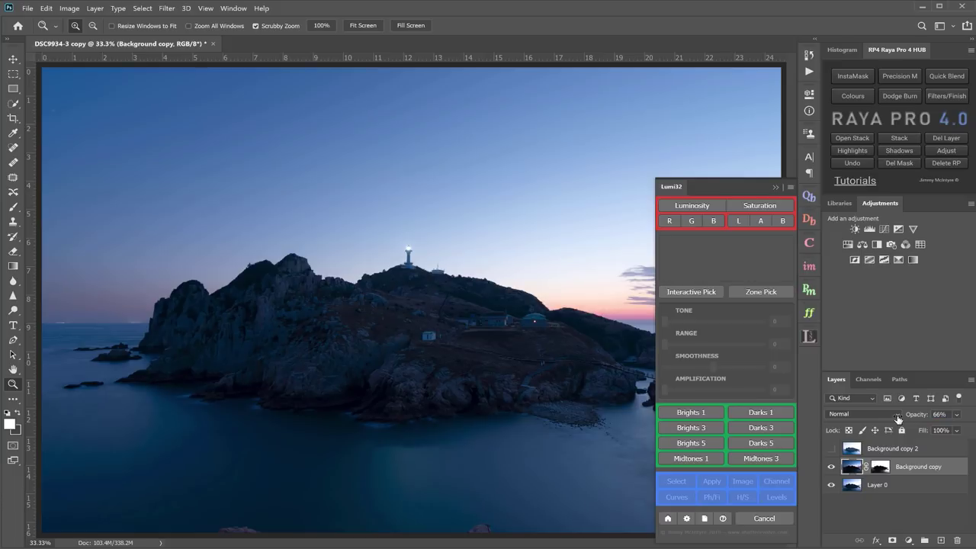
{"action": "left_click", "coordinate": [777, 187]}
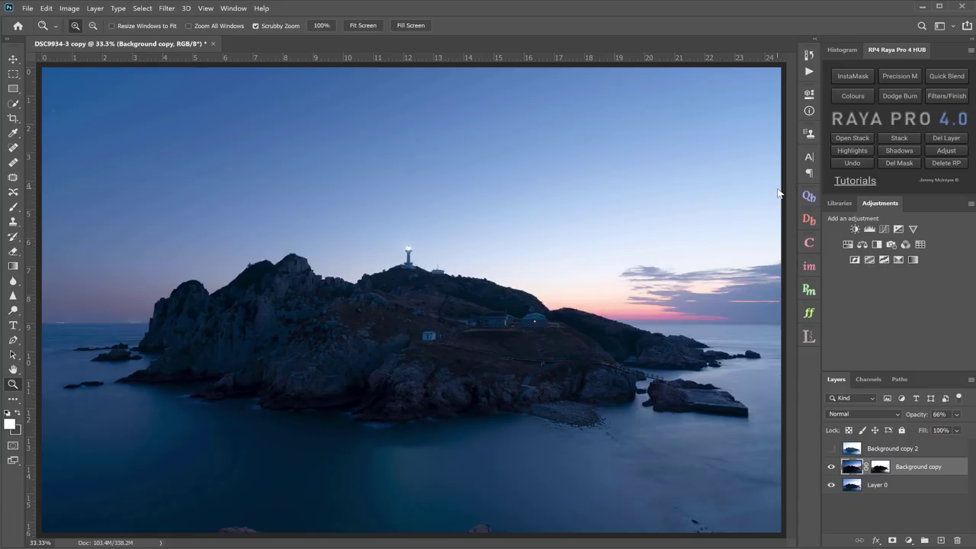
{"action": "left_click", "coordinate": [833, 467]}
{"action": "left_click", "coordinate": [832, 467]}
Paint lighter water along the shoreline into Background copy's mask with a 40% brush
{"action": "left_click", "coordinate": [881, 467]}
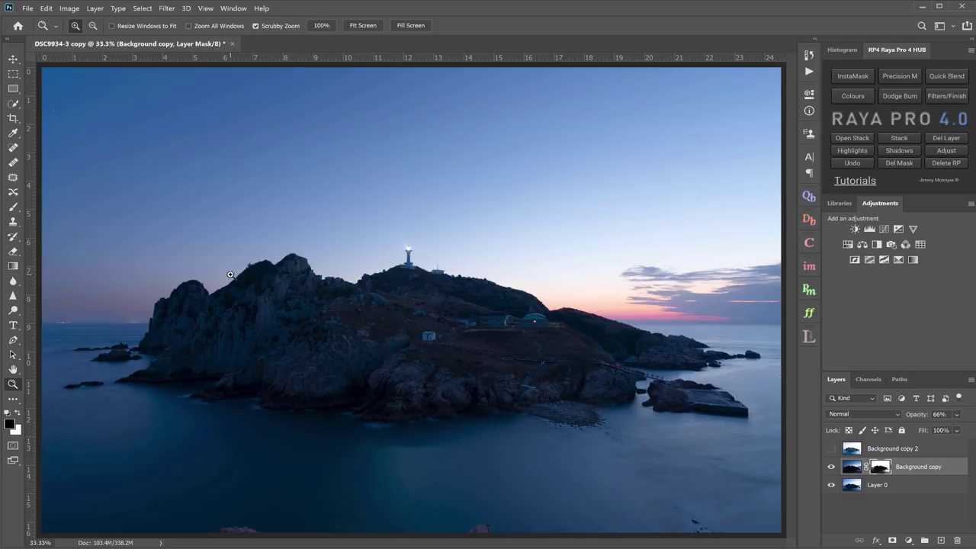
{"action": "left_click", "coordinate": [13, 208]}
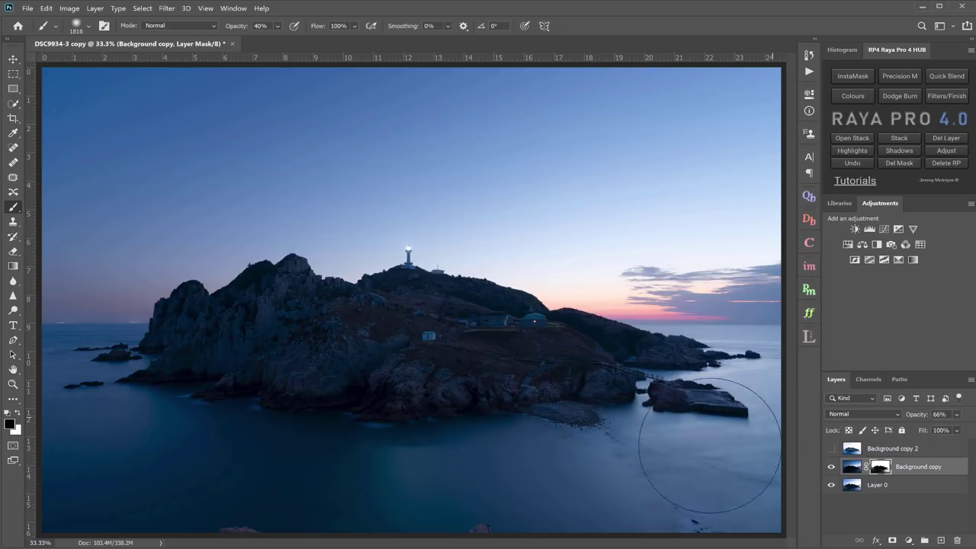
{"action": "mouse_move", "coordinate": [709, 447]}
{"action": "left_mouse_down"}
{"action": "mouse_move", "coordinate": [662, 469]}
{"action": "mouse_move", "coordinate": [641, 463]}
{"action": "mouse_move", "coordinate": [724, 496]}
{"action": "mouse_move", "coordinate": [766, 499]}
{"action": "mouse_move", "coordinate": [710, 504]}
{"action": "mouse_move", "coordinate": [633, 461]}
{"action": "left_mouse_up"}
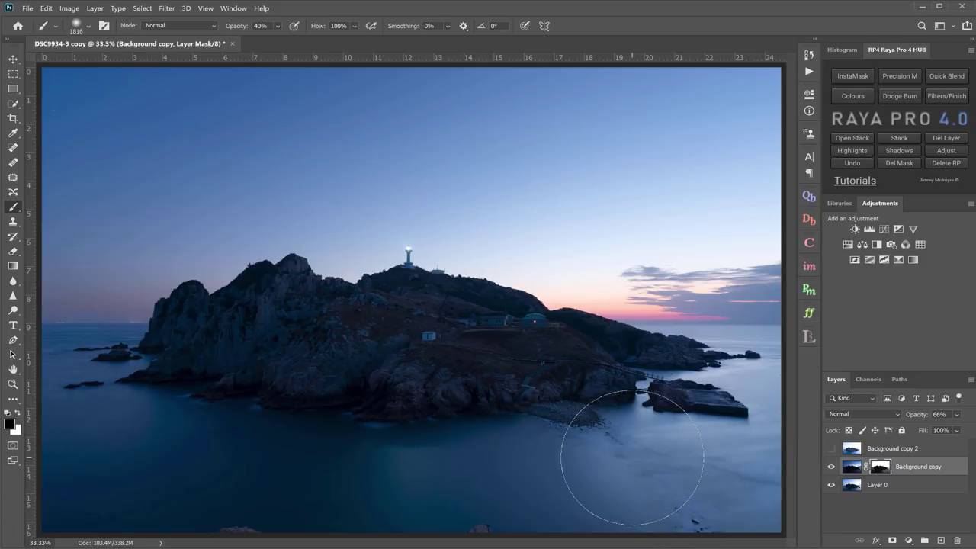
{"action": "left_click", "coordinate": [831, 467]}
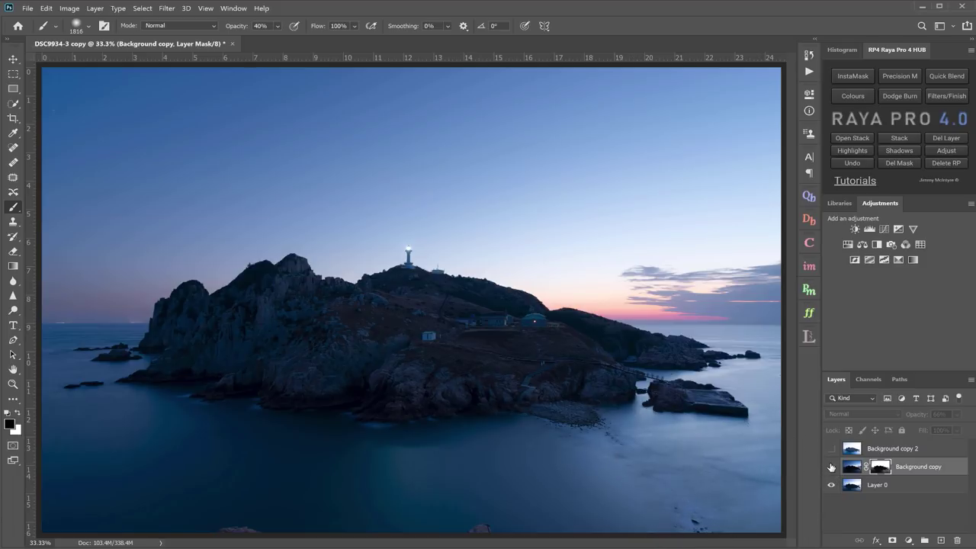
{"action": "left_click", "coordinate": [831, 467]}
{"action": "left_click", "coordinate": [832, 467]}
{"action": "left_click", "coordinate": [882, 450]}
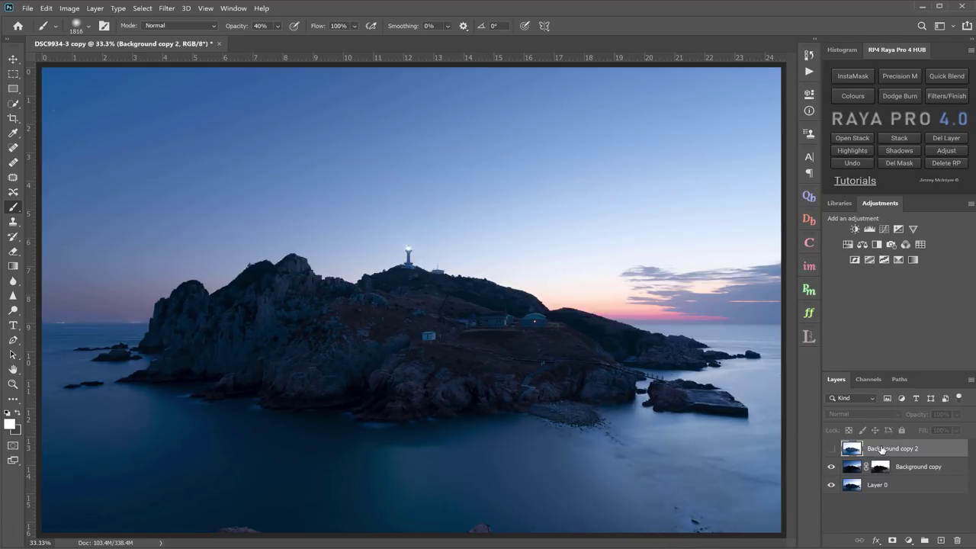
Show Background copy 2 and build a Darks 3 mask with Range 75, Amplification 142
{"action": "left_click", "coordinate": [831, 450]}
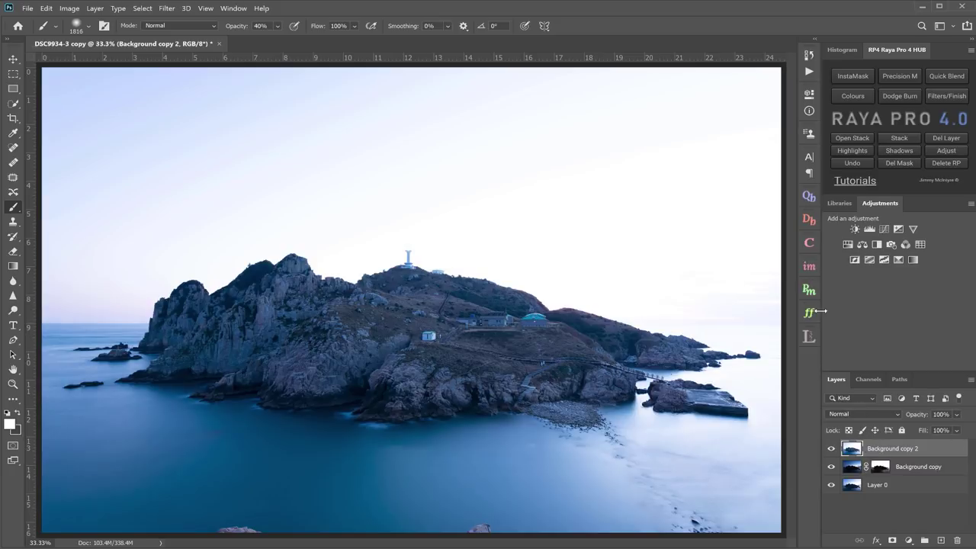
{"action": "left_click", "coordinate": [808, 337]}
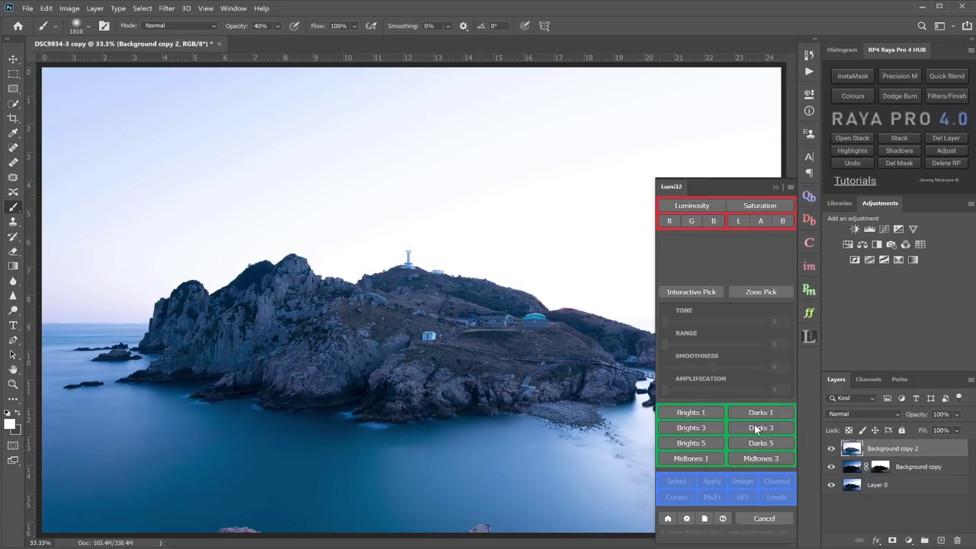
{"action": "left_click", "coordinate": [756, 430]}
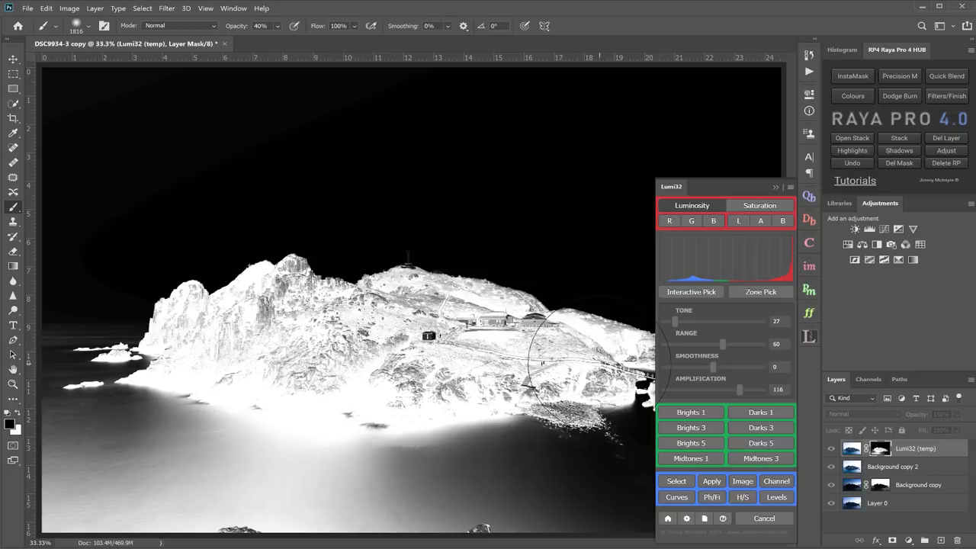
{"action": "left_click_drag", "start_coordinate": [720, 343], "coordinate": [722, 368]}
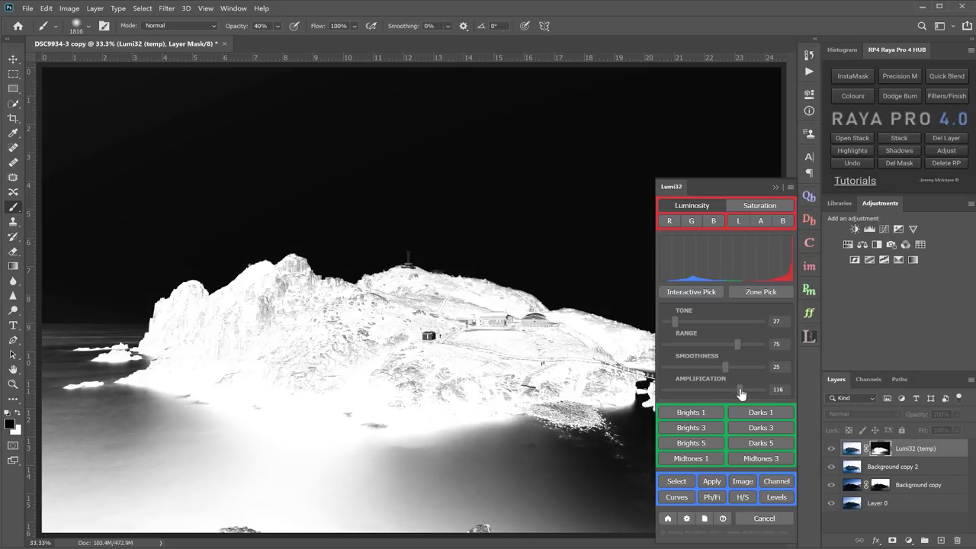
{"action": "left_click_drag", "start_coordinate": [751, 388], "coordinate": [753, 387]}
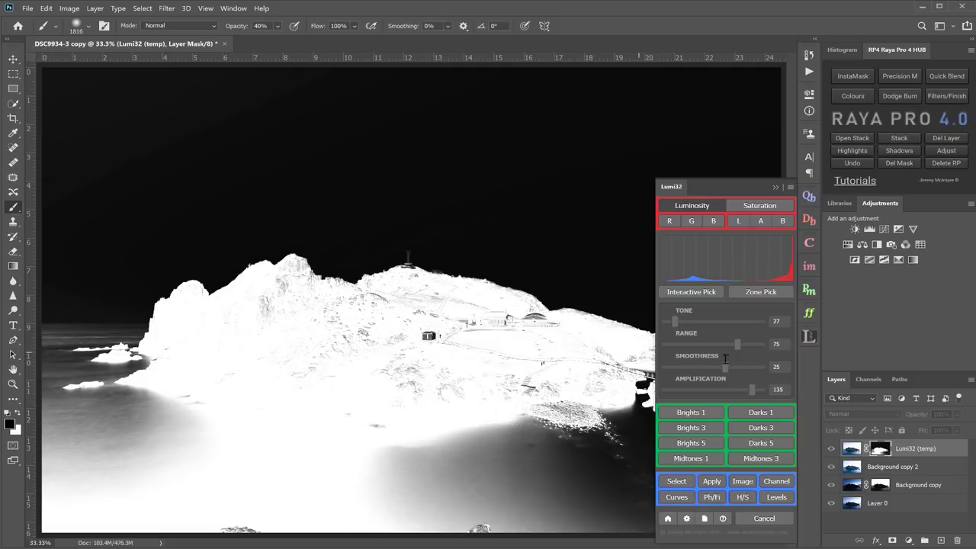
{"action": "left_click_drag", "start_coordinate": [756, 391], "coordinate": [757, 392]}
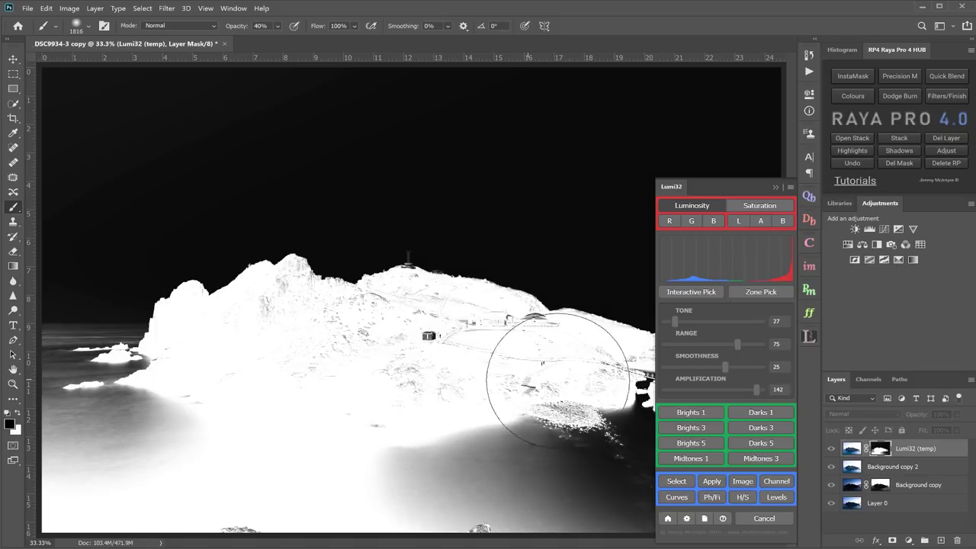
Save the mask as Lumi32 preset 'Dark Foreground' and apply it to Background copy 2
{"action": "left_click", "coordinate": [751, 427]}
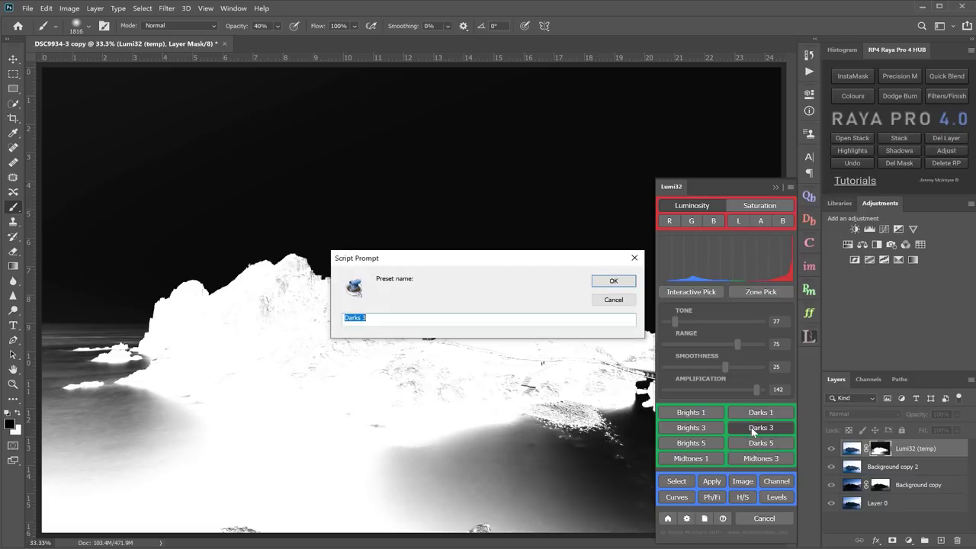
{"action": "key", "text": "BackSpace"}
{"action": "type", "text": "Dark Foreground"}
{"action": "left_click", "coordinate": [607, 282]}
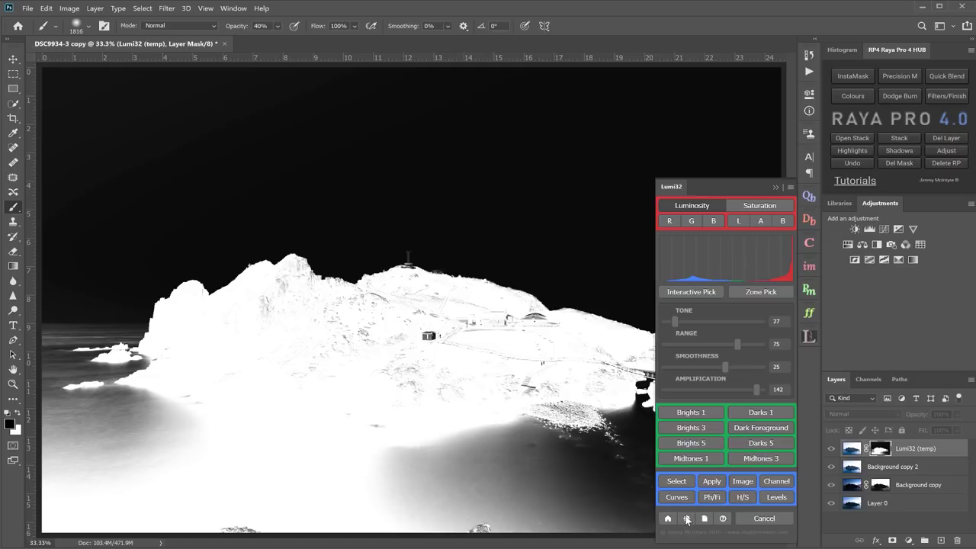
{"action": "left_click", "coordinate": [711, 482]}
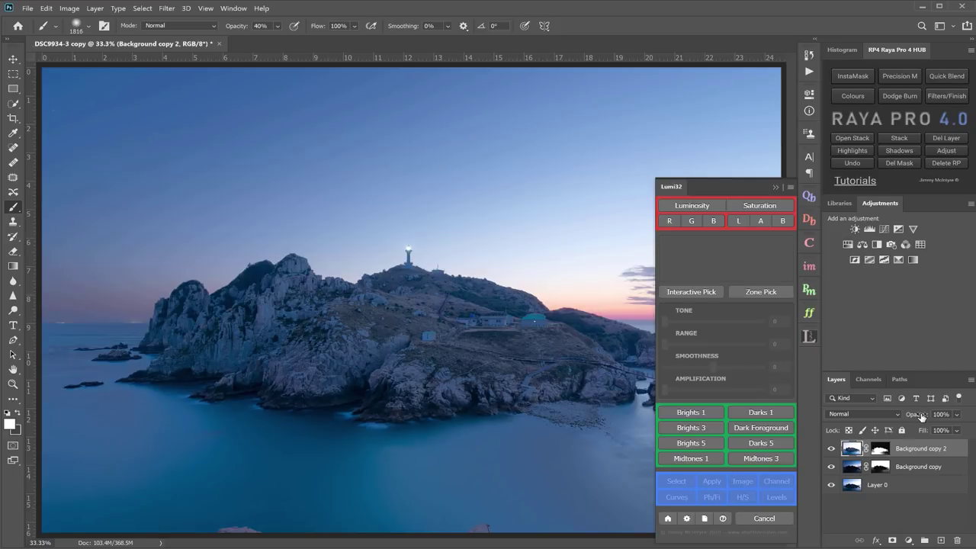
Reduce Background copy 2's opacity, collapse Lumi32, and compare the layer on and off
{"action": "left_click_drag", "start_coordinate": [921, 417], "coordinate": [907, 419]}
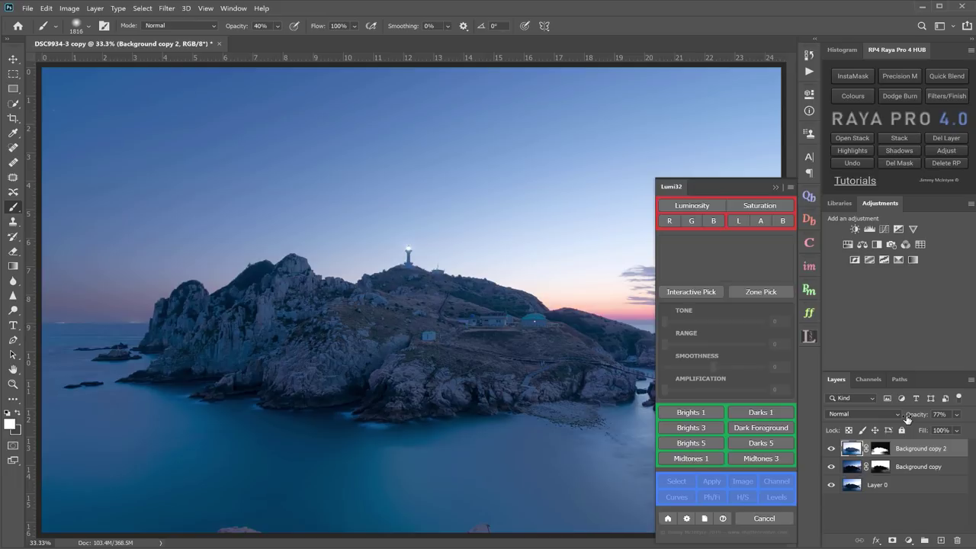
{"action": "left_click", "coordinate": [777, 188]}
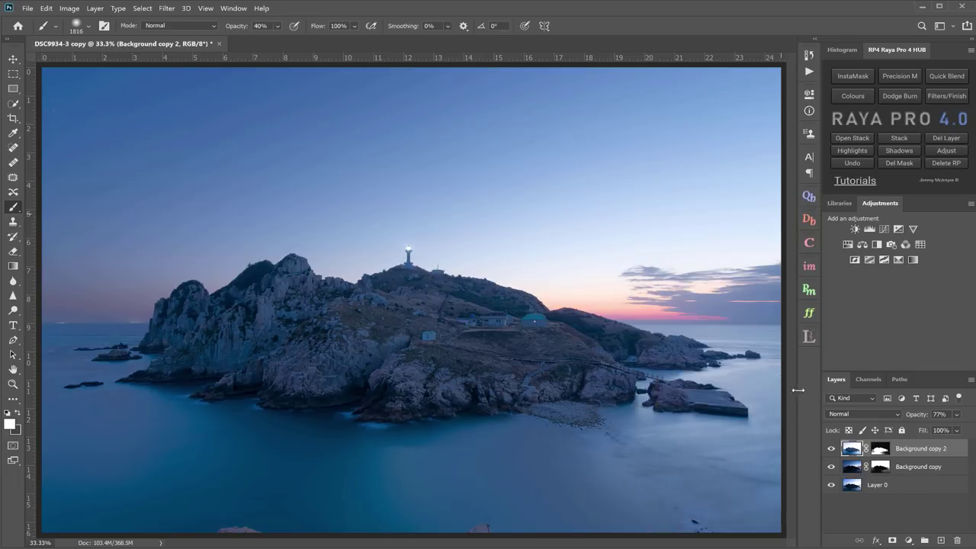
{"action": "left_click", "coordinate": [831, 448]}
{"action": "left_click", "coordinate": [832, 449]}
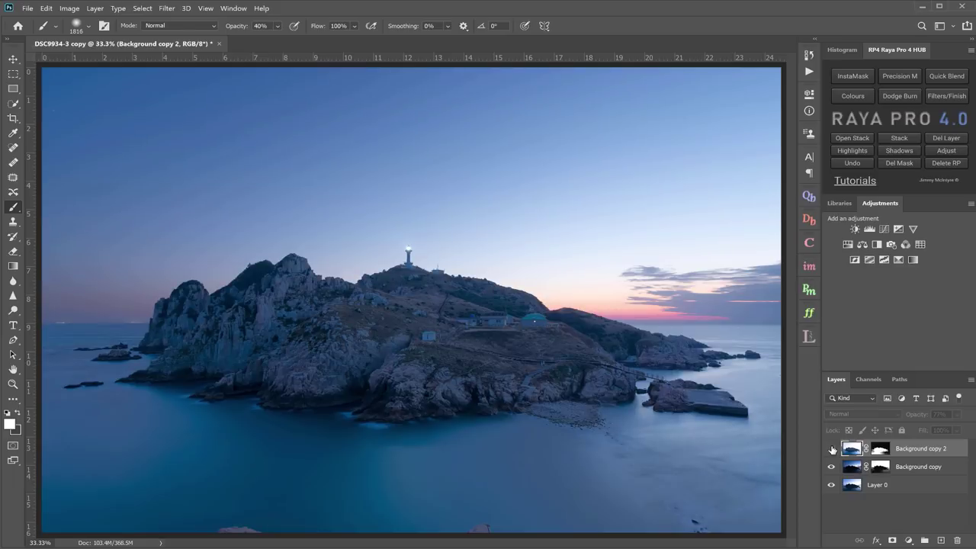
{"action": "left_click", "coordinate": [831, 448]}
{"action": "left_click", "coordinate": [831, 448]}
{"action": "left_click", "coordinate": [832, 448]}
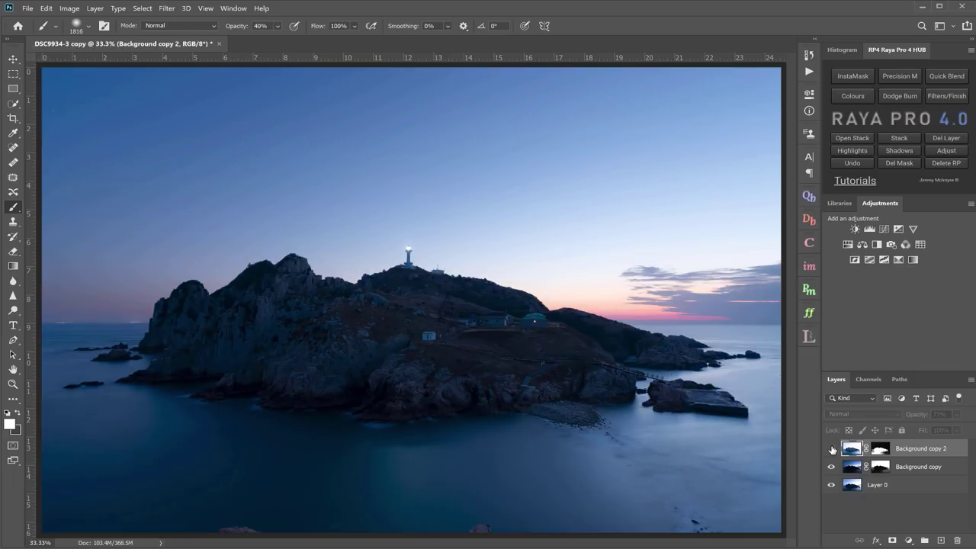
{"action": "left_click", "coordinate": [832, 448]}
{"action": "left_click", "coordinate": [832, 449]}
{"action": "left_click", "coordinate": [832, 449]}
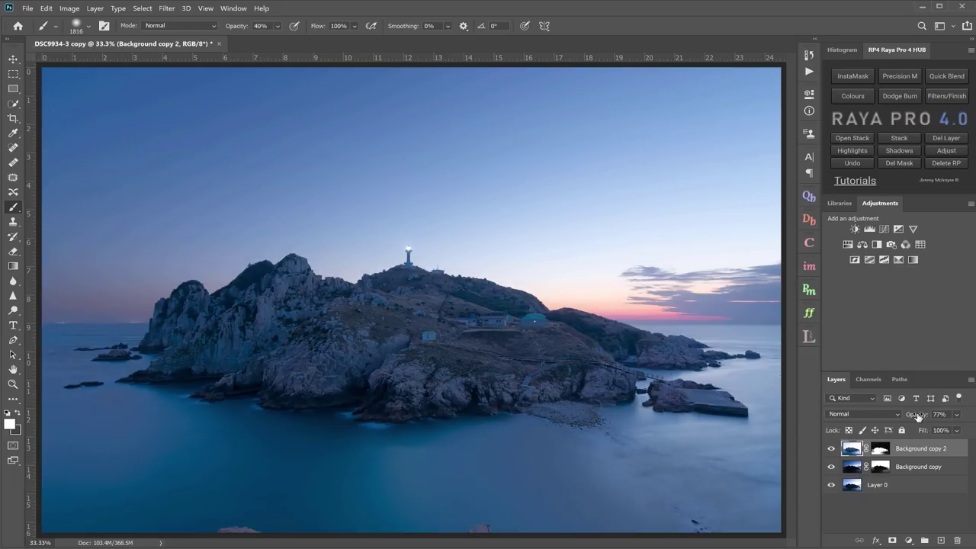
Set Background copy 2 to 71% opacity and compare the blend against the base image
{"action": "left_click_drag", "start_coordinate": [918, 415], "coordinate": [915, 417]}
{"action": "key", "text": "Return"}
{"action": "left_click", "coordinate": [830, 467]}
{"action": "left_click", "coordinate": [831, 449]}
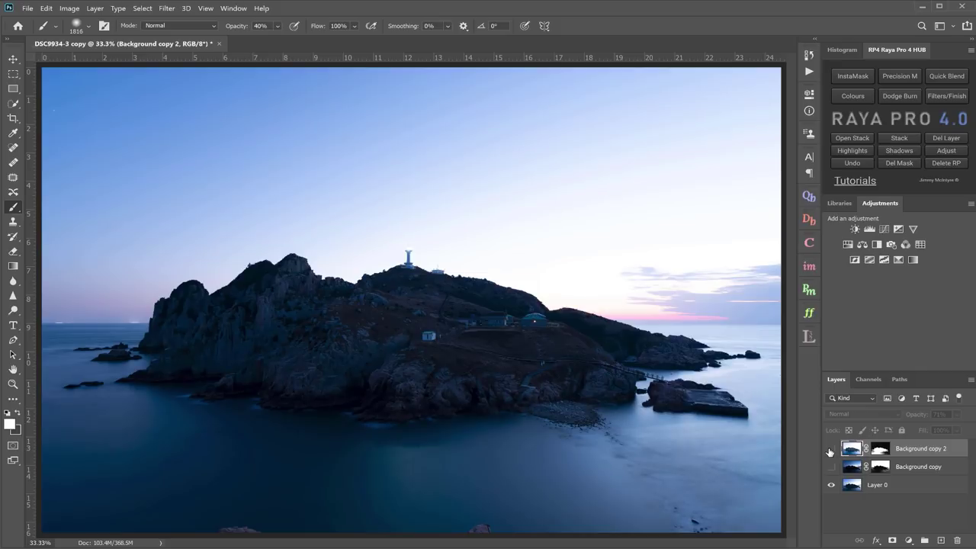
{"action": "left_click", "coordinate": [830, 467]}
{"action": "left_click", "coordinate": [831, 450]}
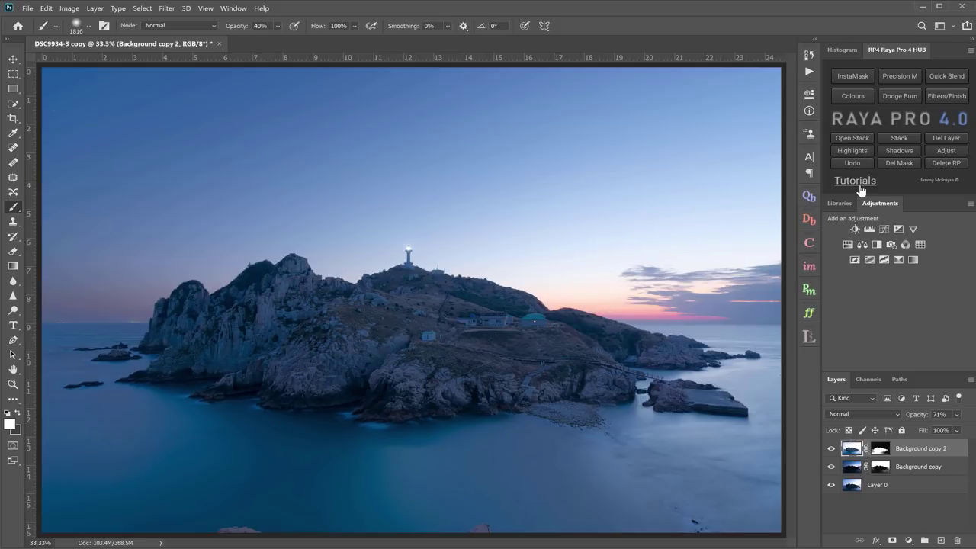
Add a Soft Light Darken Sky layer from Raya Pro Dodge Burn and compare it
{"action": "left_click", "coordinate": [907, 97]}
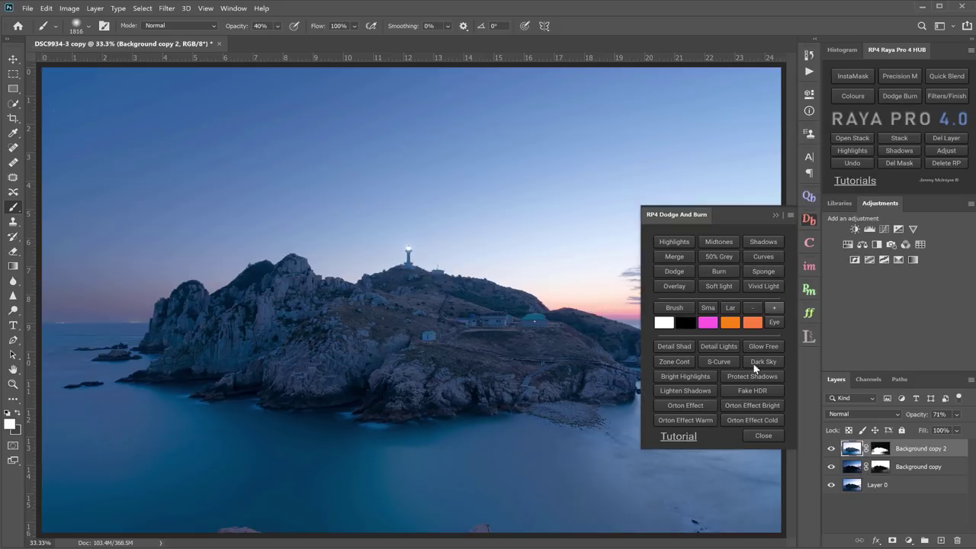
{"action": "left_click", "coordinate": [766, 363]}
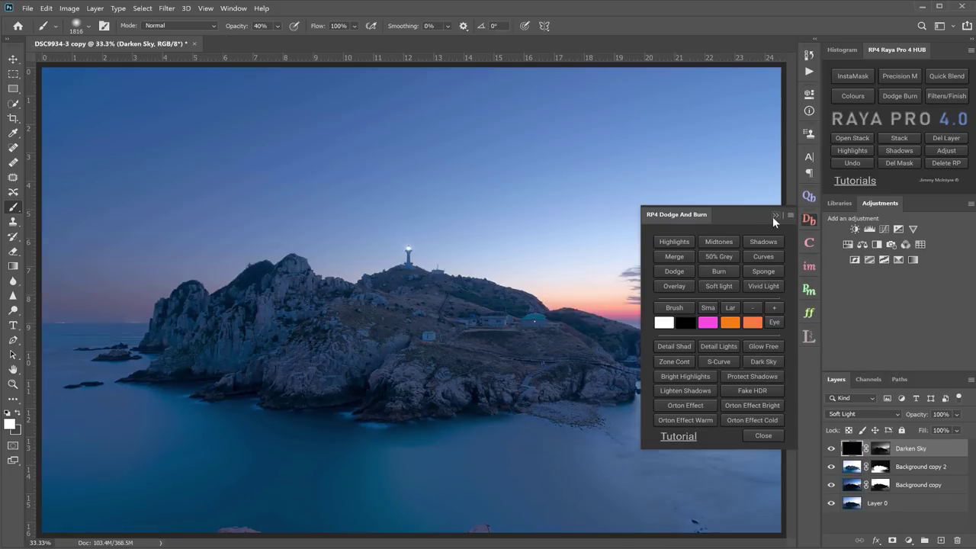
{"action": "left_click", "coordinate": [774, 216]}
{"action": "left_click", "coordinate": [831, 452]}
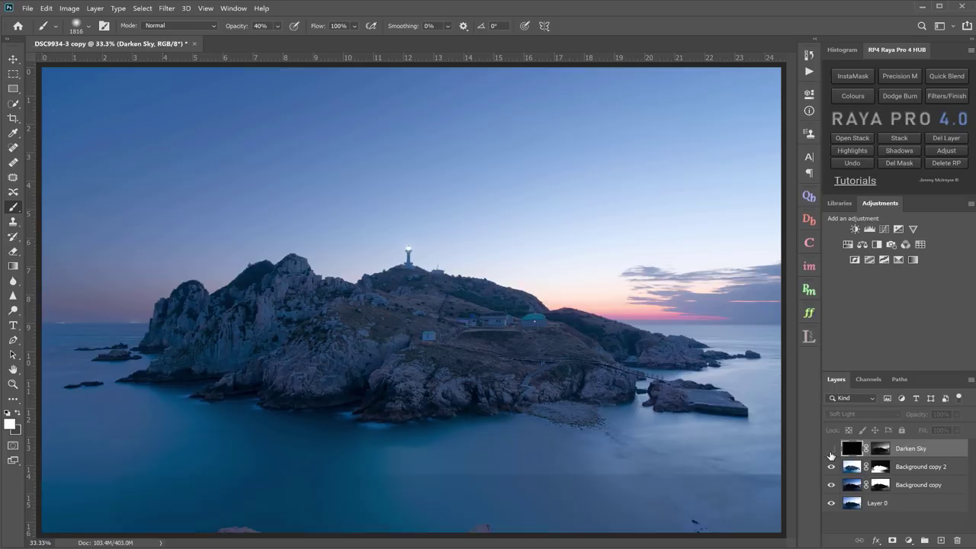
{"action": "left_click", "coordinate": [832, 452]}
{"action": "left_click", "coordinate": [831, 451]}
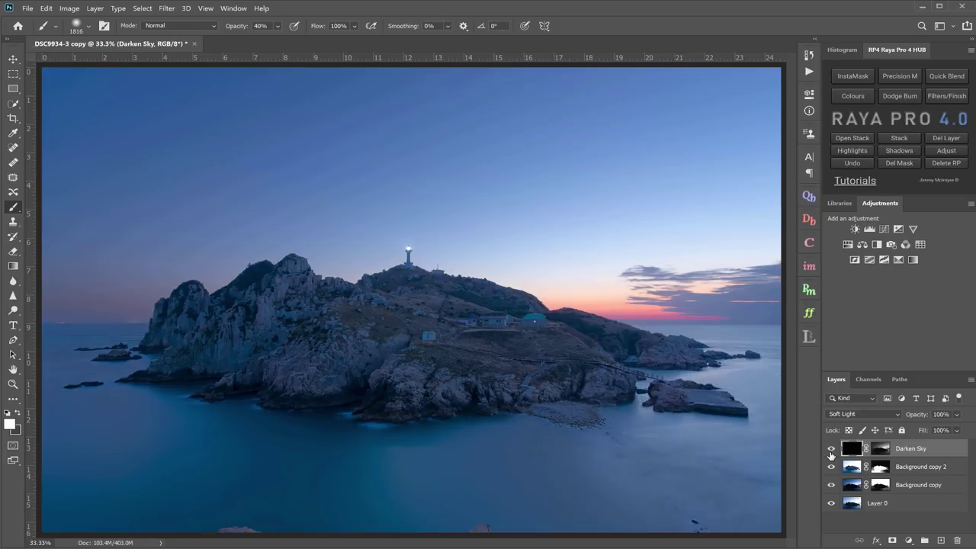
{"action": "left_click", "coordinate": [832, 452]}
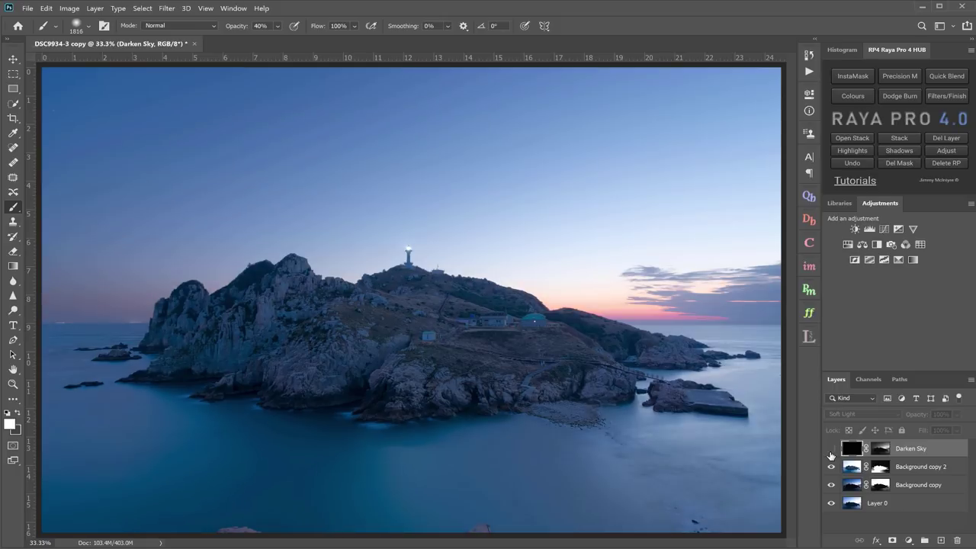
{"action": "left_click", "coordinate": [832, 452]}
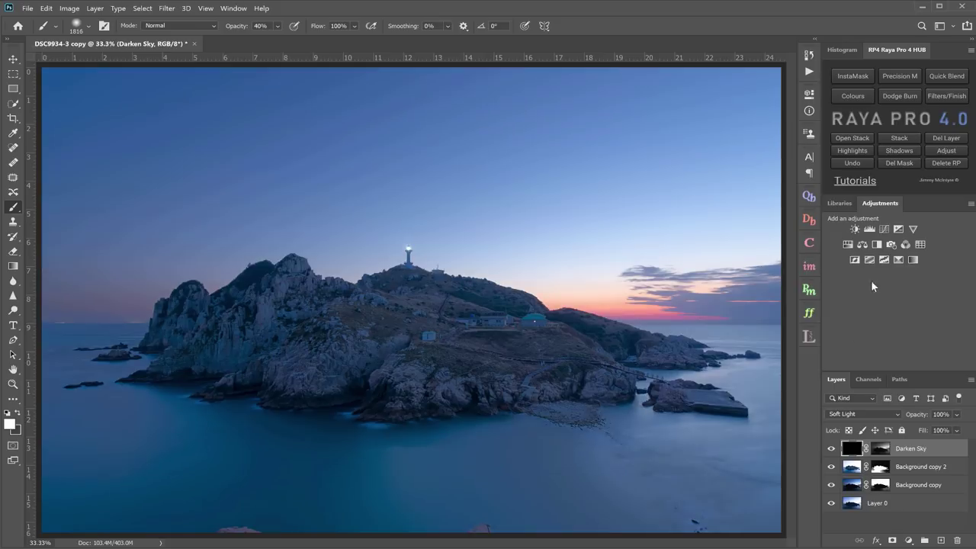
Tighten the Darken Sky mask with Levels: white input 246, midtones 0.75
{"action": "left_click", "coordinate": [947, 151]}
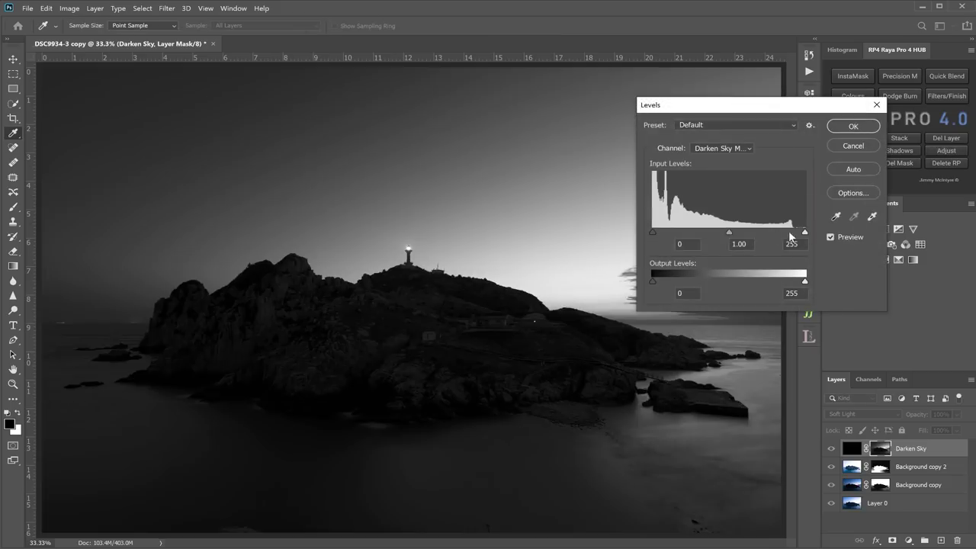
{"action": "left_click_drag", "start_coordinate": [805, 234], "coordinate": [800, 233]}
{"action": "left_click_drag", "start_coordinate": [726, 233], "coordinate": [740, 235]}
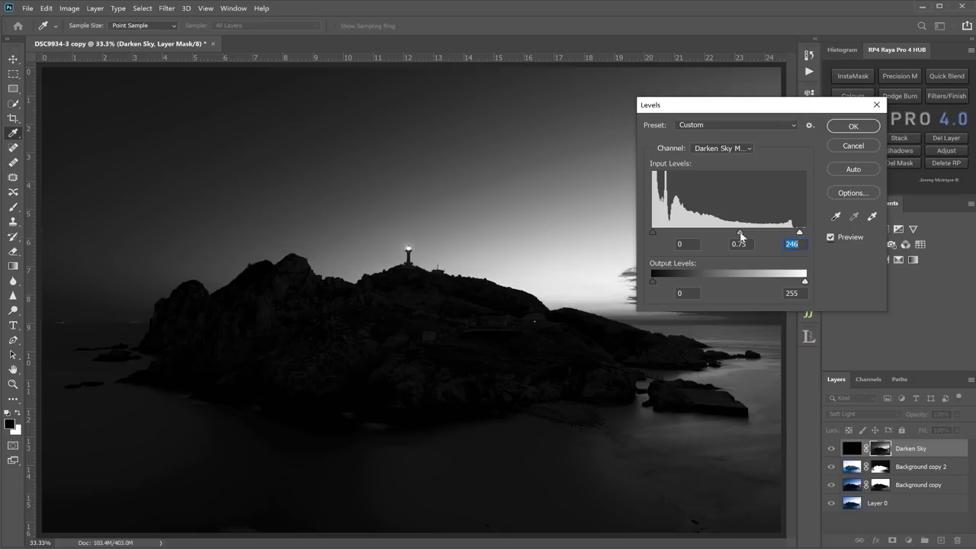
{"action": "left_click", "coordinate": [844, 128]}
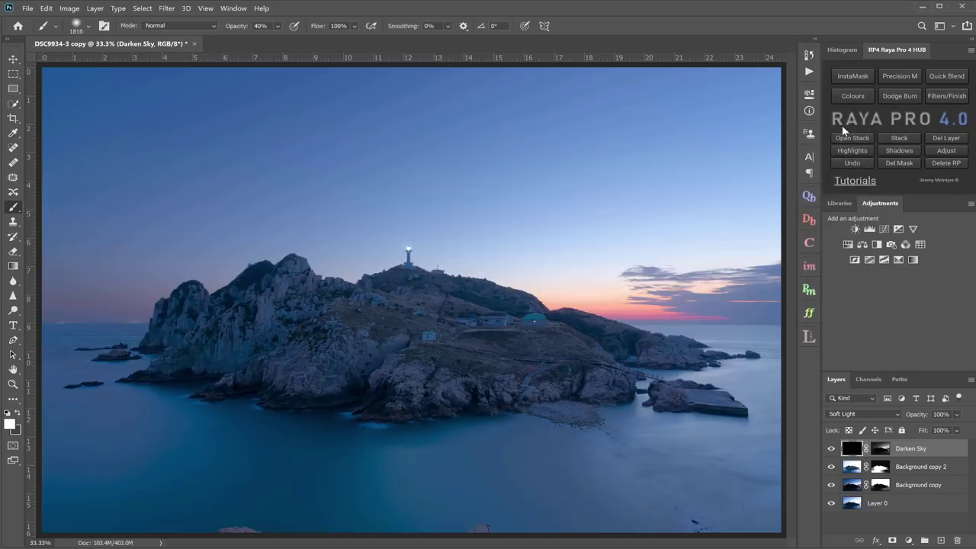
{"action": "left_click", "coordinate": [830, 449]}
{"action": "left_click", "coordinate": [830, 449]}
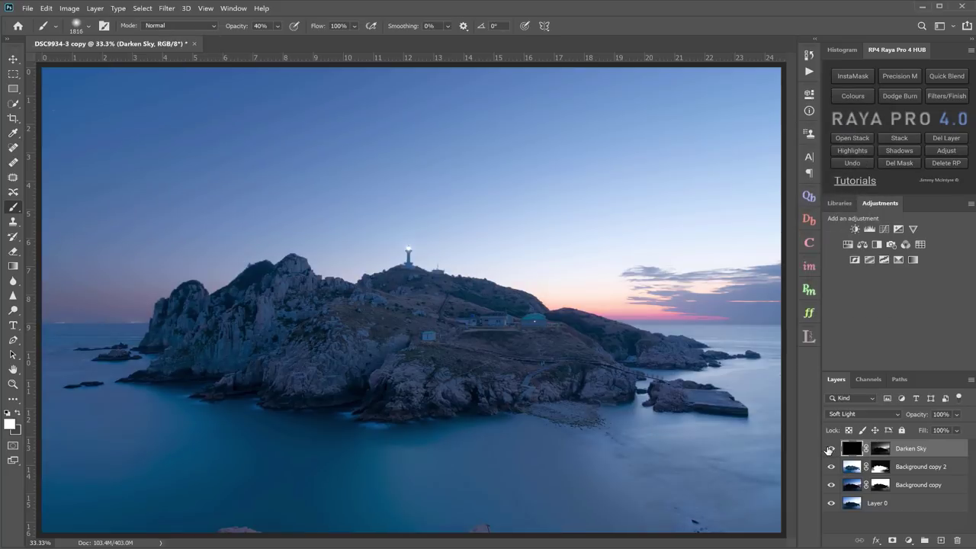
{"action": "left_click", "coordinate": [830, 449]}
{"action": "left_click", "coordinate": [830, 449]}
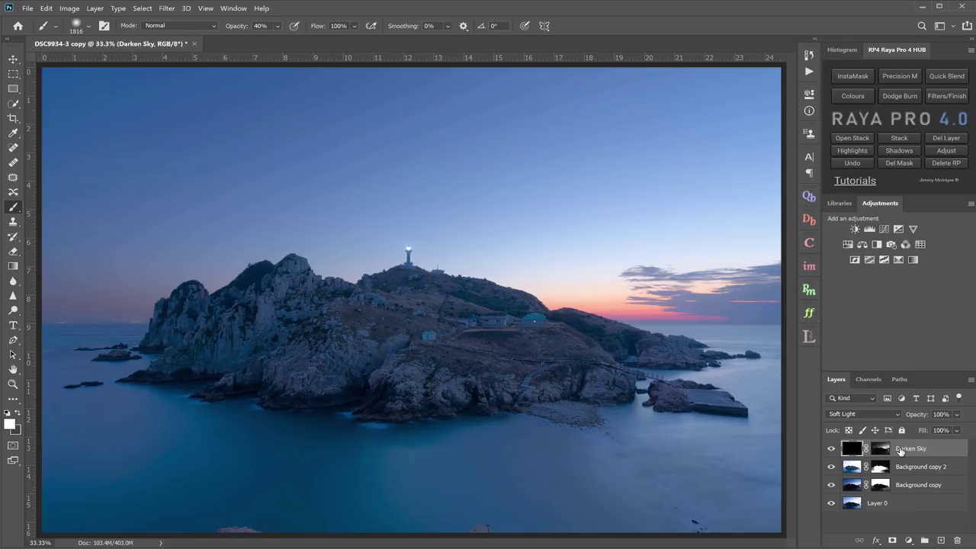
{"action": "left_click", "coordinate": [913, 489]}
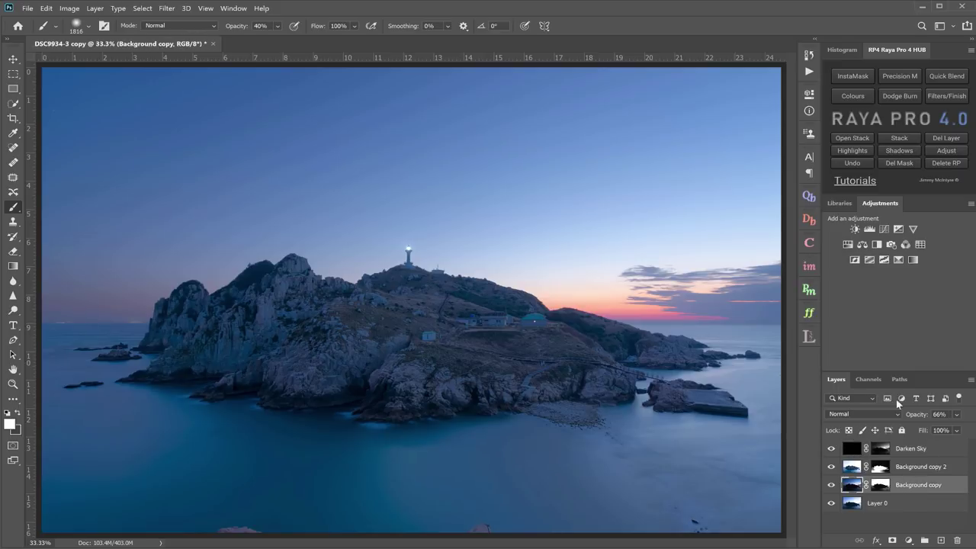
{"action": "left_click", "coordinate": [884, 231]}
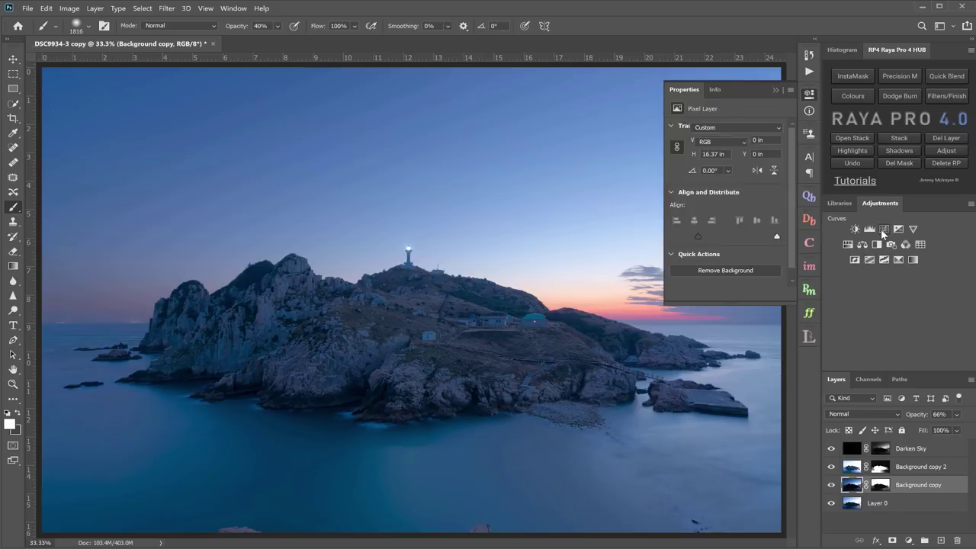
{"action": "left_click", "coordinate": [706, 296]}
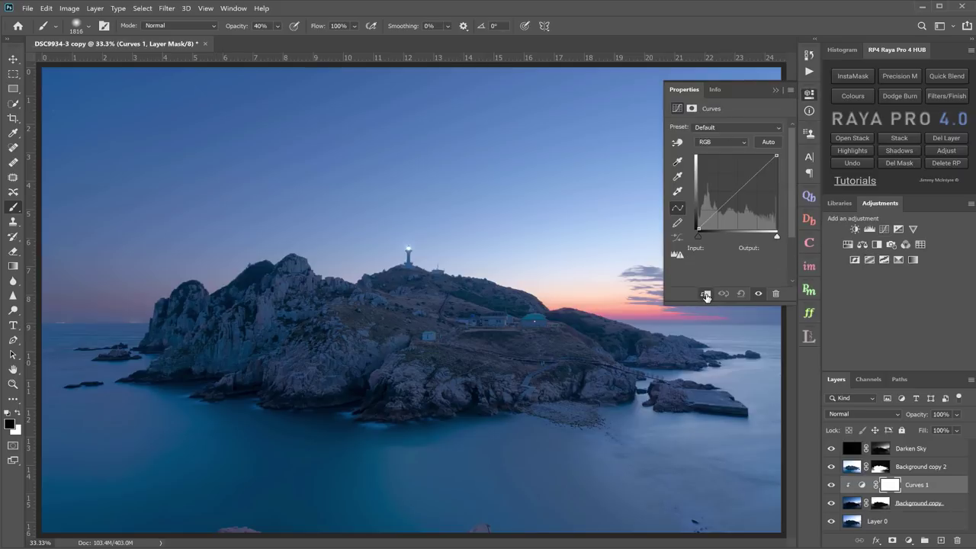
{"action": "mouse_move", "coordinate": [739, 193]}
{"action": "left_mouse_down"}
{"action": "mouse_move", "coordinate": [735, 198]}
{"action": "mouse_move", "coordinate": [737, 184]}
{"action": "left_mouse_up"}
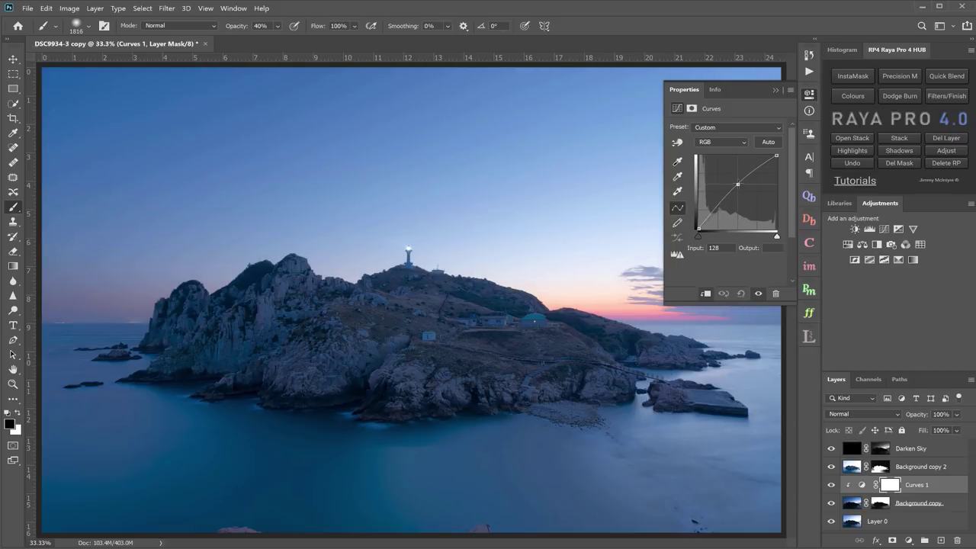
{"action": "left_click", "coordinate": [952, 140]}
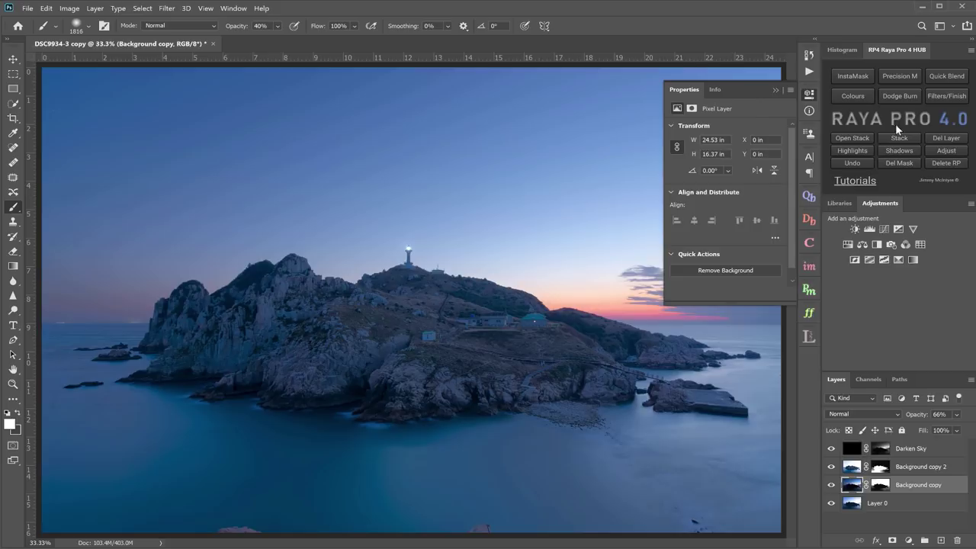
{"action": "left_click", "coordinate": [775, 90]}
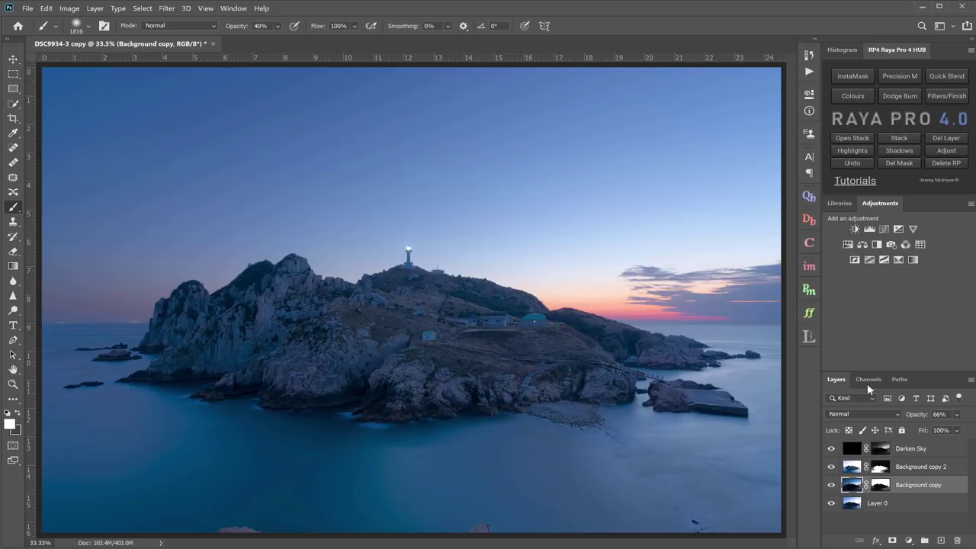
Add a Levels adjustment above Darken Sky with the white input at 245 and a slightly raised black point
{"action": "left_click", "coordinate": [902, 453]}
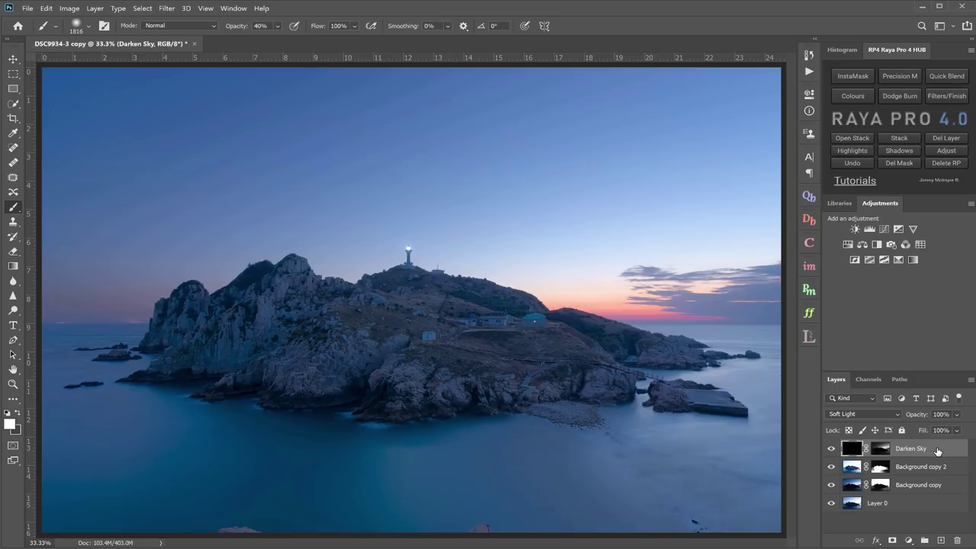
{"action": "left_click", "coordinate": [871, 230]}
{"action": "left_click", "coordinate": [870, 230]}
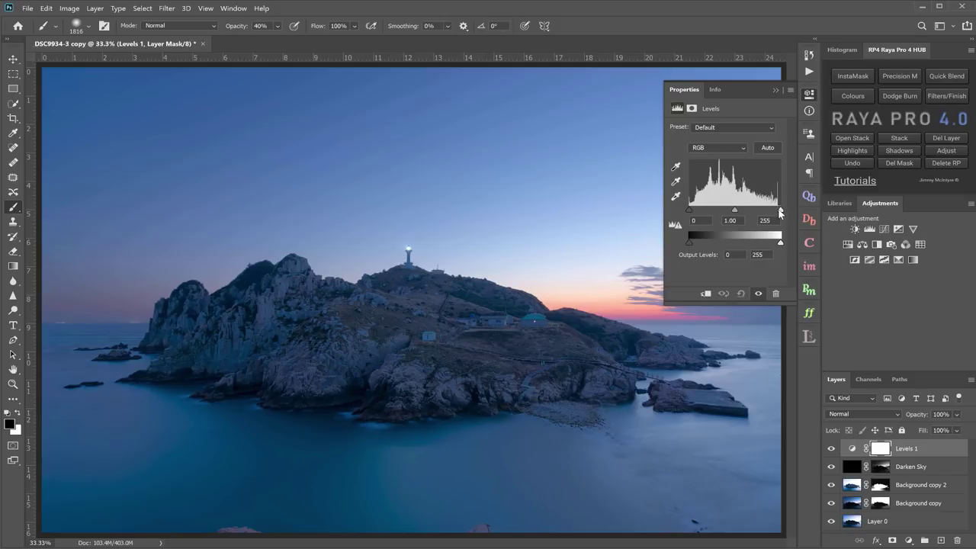
{"action": "left_click_drag", "start_coordinate": [780, 210], "coordinate": [777, 212]}
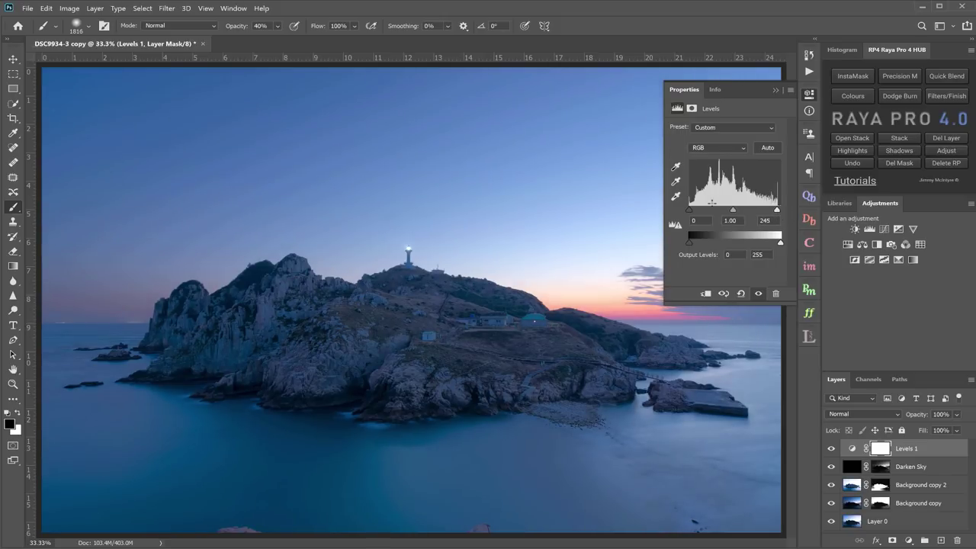
{"action": "left_click_drag", "start_coordinate": [690, 212], "coordinate": [692, 214]}
{"action": "left_click", "coordinate": [776, 90]}
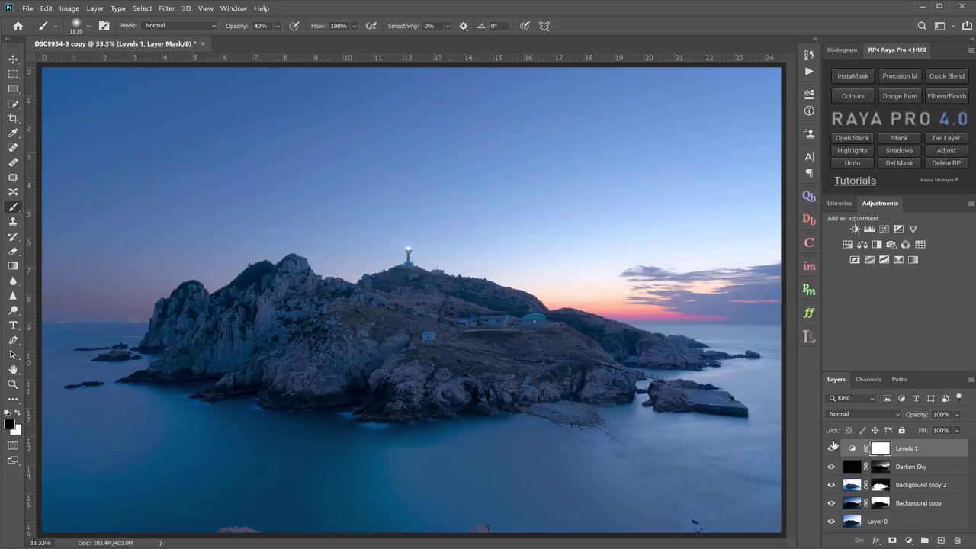
Toggle Levels 1 on and off to compare the brightened photo
{"action": "left_click", "coordinate": [831, 448]}
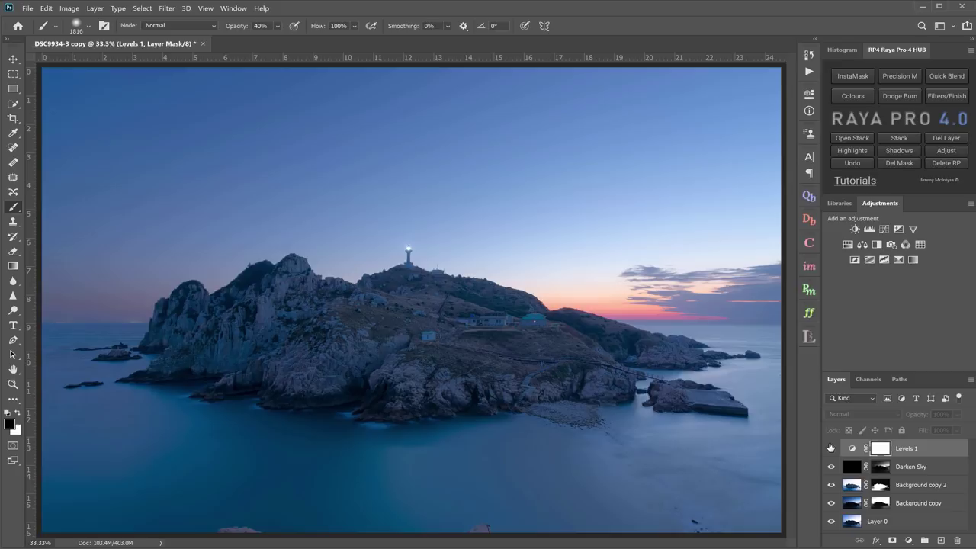
{"action": "left_click", "coordinate": [831, 448]}
{"action": "left_click", "coordinate": [832, 449]}
{"action": "left_click", "coordinate": [831, 449]}
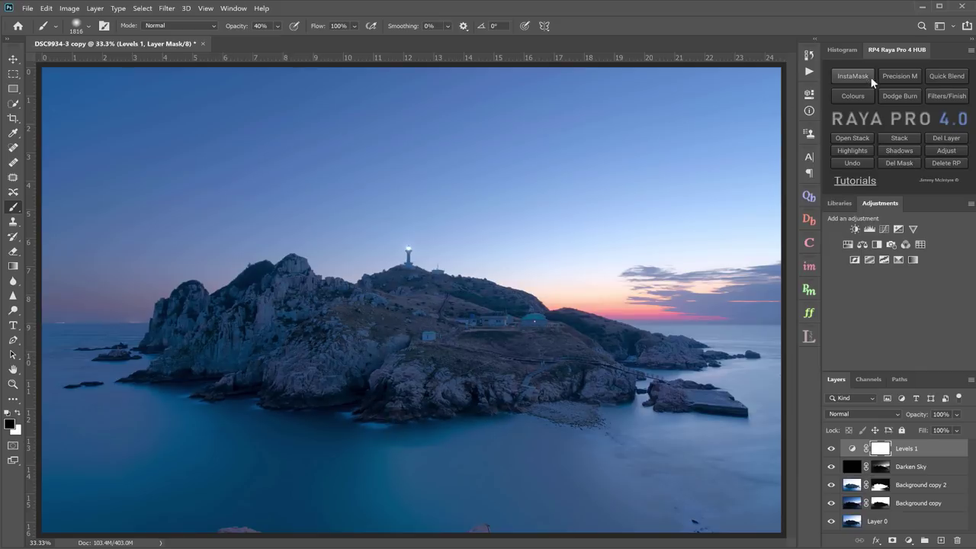
Add a 50% grey dodge-and-burn layer and paint white over the island's left-side cliffs
{"action": "left_click", "coordinate": [900, 96]}
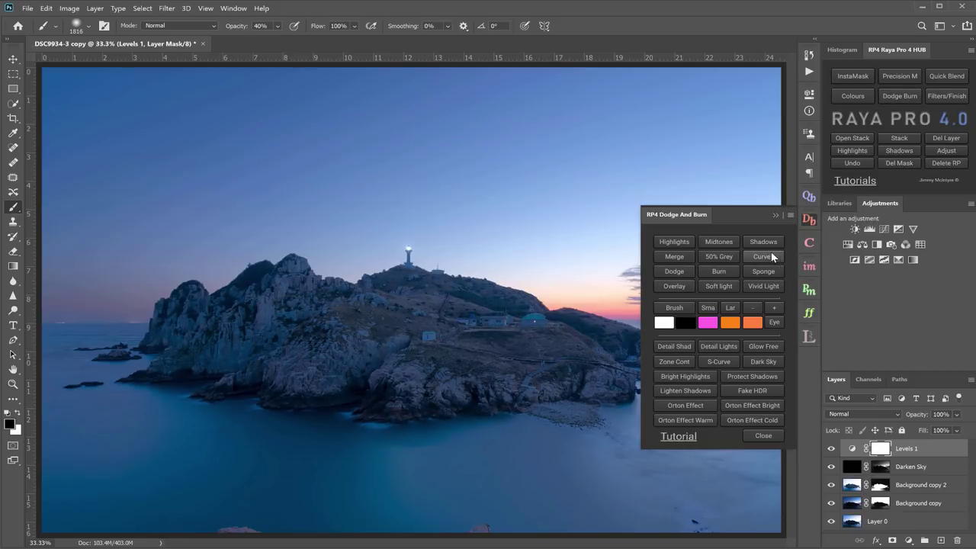
{"action": "left_click", "coordinate": [722, 256]}
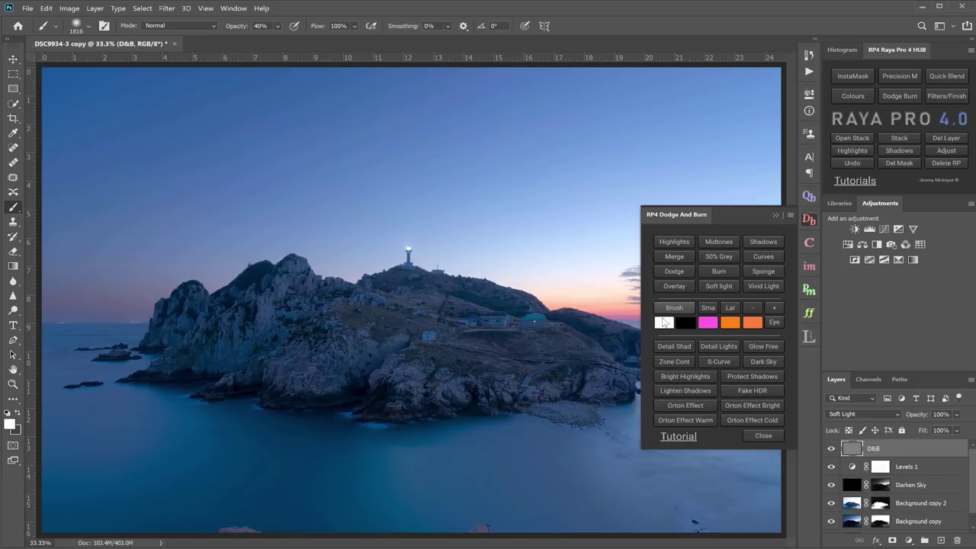
{"action": "left_click", "coordinate": [774, 216]}
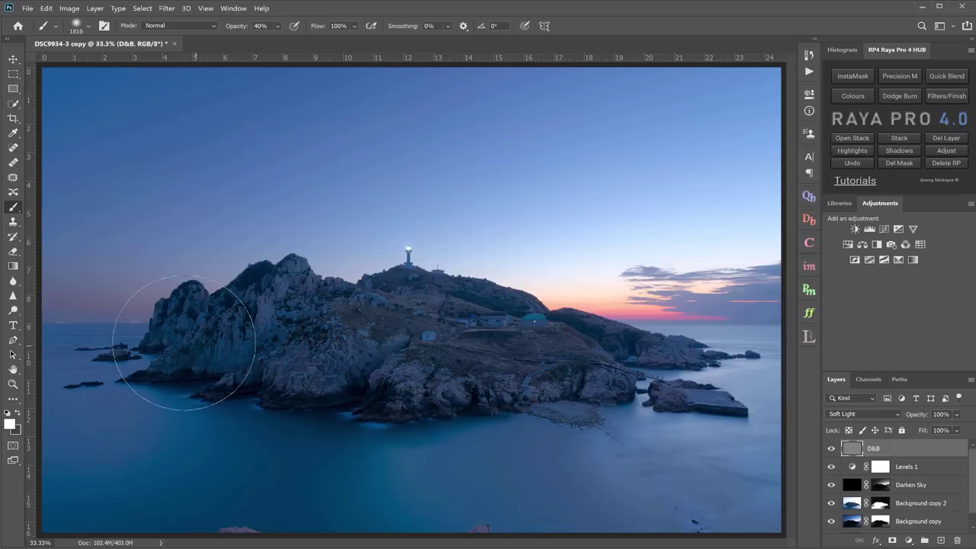
{"action": "mouse_move", "coordinate": [218, 327]}
{"action": "left_mouse_down"}
{"action": "mouse_move", "coordinate": [298, 319]}
{"action": "mouse_move", "coordinate": [403, 338]}
{"action": "mouse_move", "coordinate": [491, 328]}
{"action": "mouse_move", "coordinate": [580, 355]}
{"action": "mouse_move", "coordinate": [586, 385]}
{"action": "mouse_move", "coordinate": [301, 364]}
{"action": "left_mouse_up"}
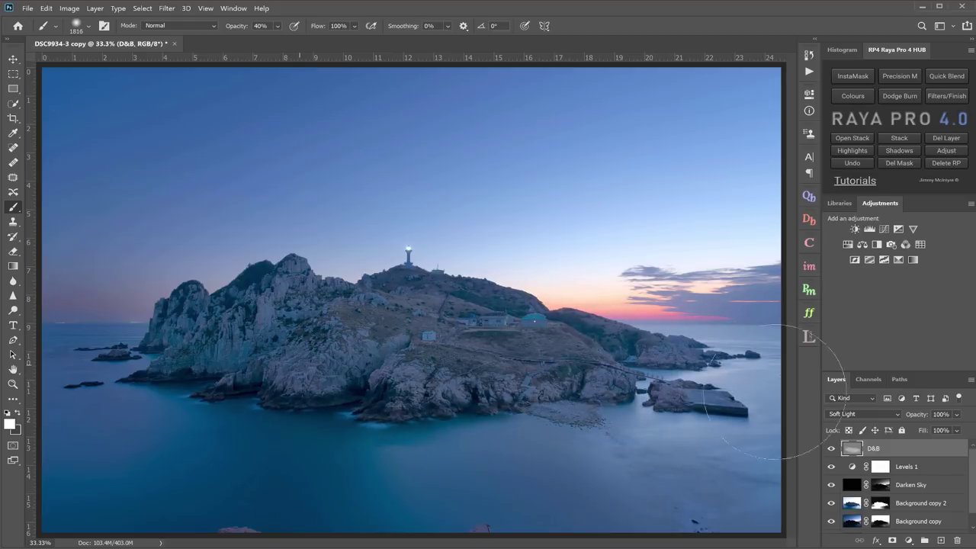
Switch the D&B layer to Overlay blending and compare it on and off
{"action": "left_click", "coordinate": [904, 96]}
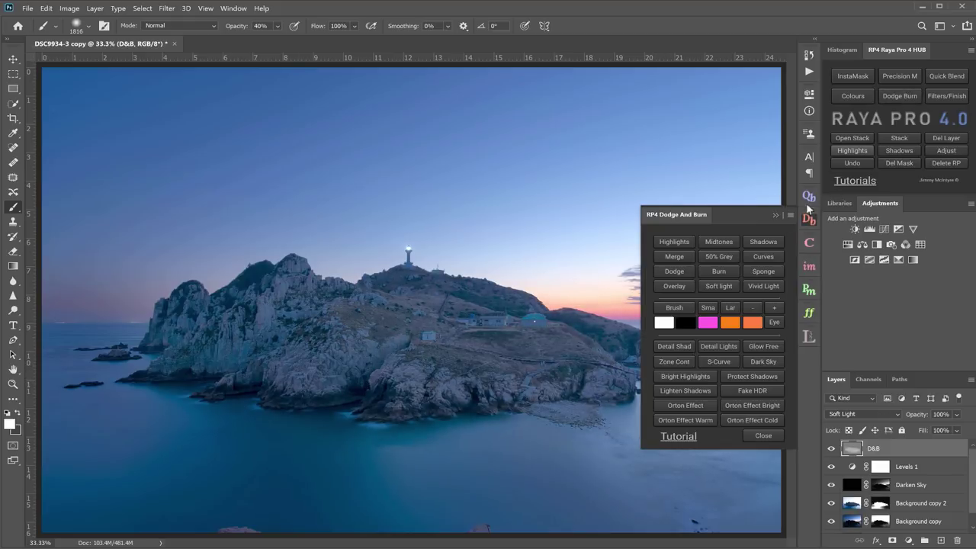
{"action": "left_click", "coordinate": [680, 286]}
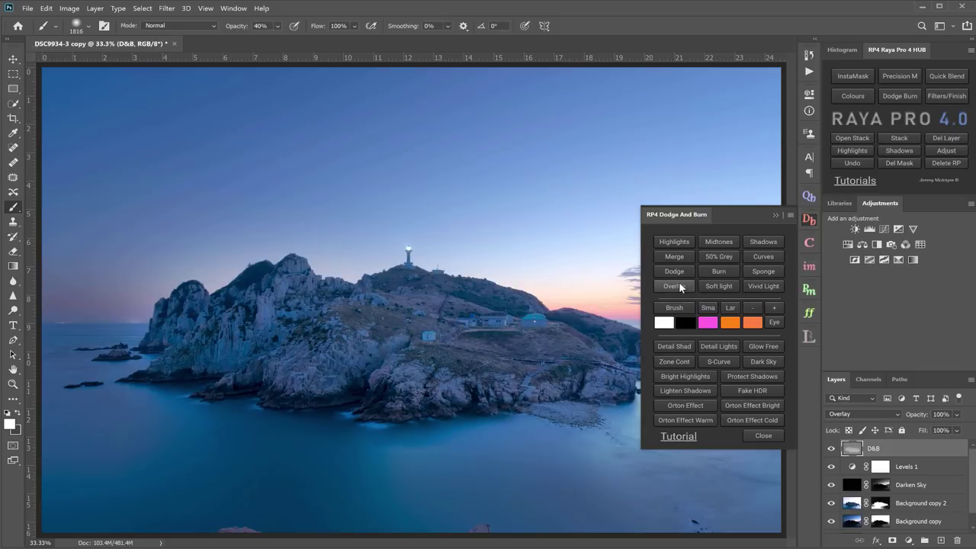
{"action": "left_click", "coordinate": [776, 220]}
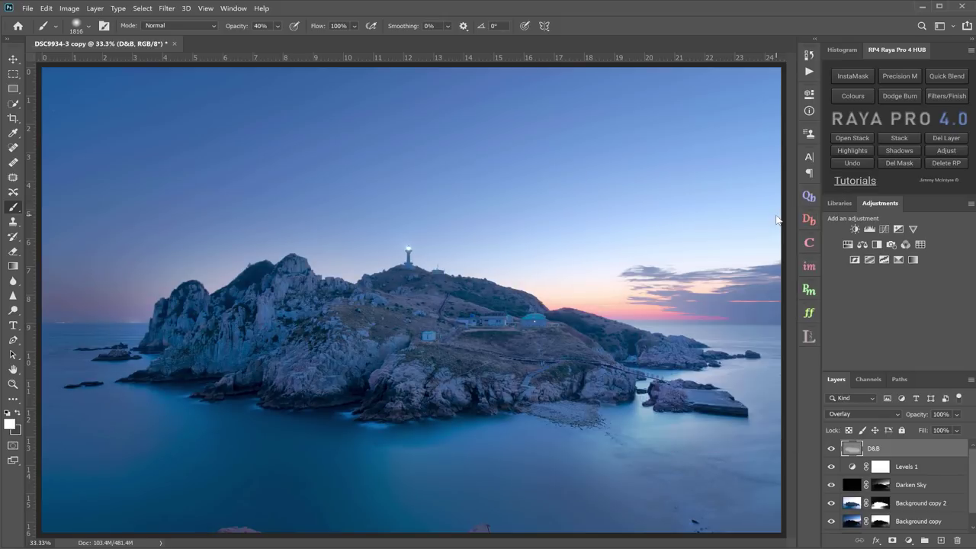
{"action": "left_click", "coordinate": [832, 447]}
{"action": "left_click", "coordinate": [832, 447]}
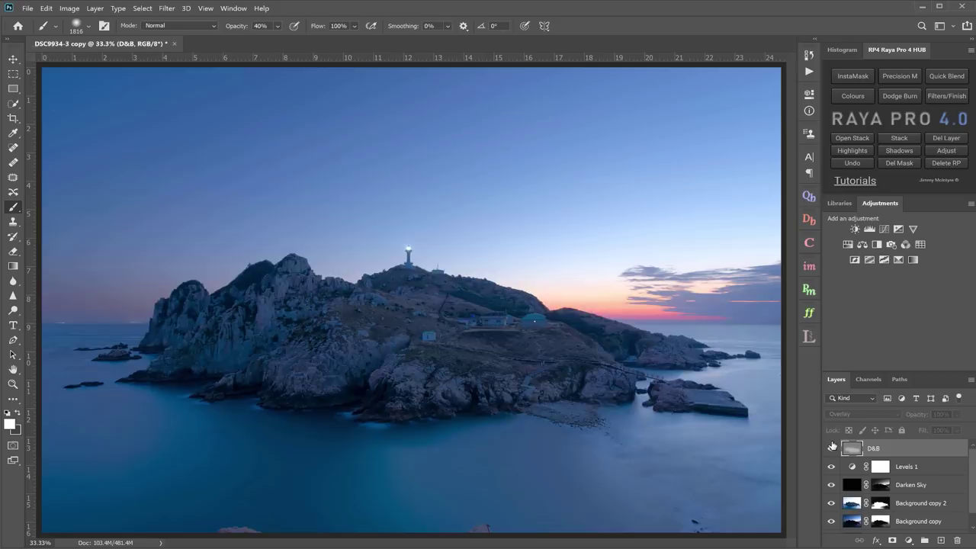
{"action": "left_click", "coordinate": [832, 447]}
{"action": "left_click", "coordinate": [832, 447]}
{"action": "left_click", "coordinate": [832, 447]}
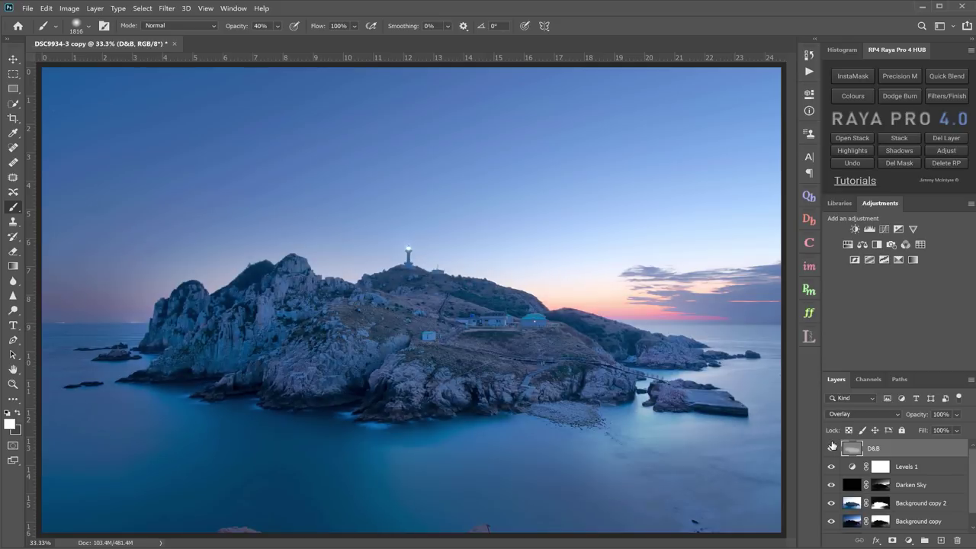
Mask the D&B layer to the island-and-sea selection and lower its opacity to 40%
{"action": "left_click", "coordinate": [880, 508], "text": "ctrl"}
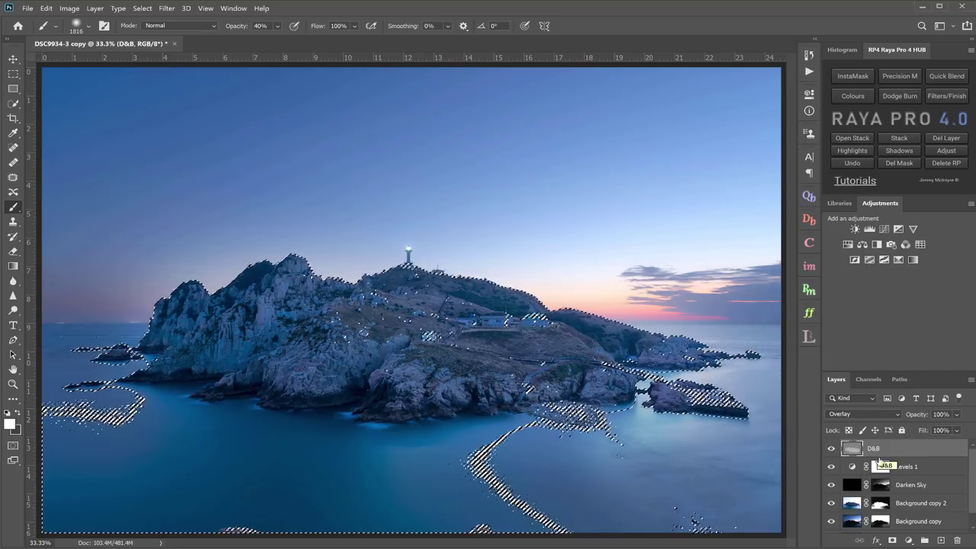
{"action": "left_click", "coordinate": [893, 541]}
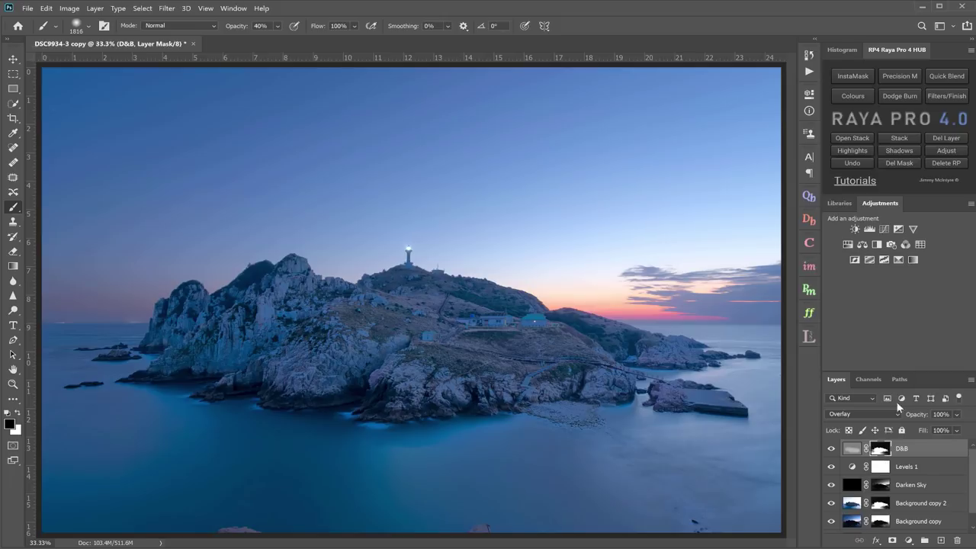
{"action": "left_click_drag", "start_coordinate": [921, 418], "coordinate": [883, 419]}
{"action": "left_click", "coordinate": [831, 449]}
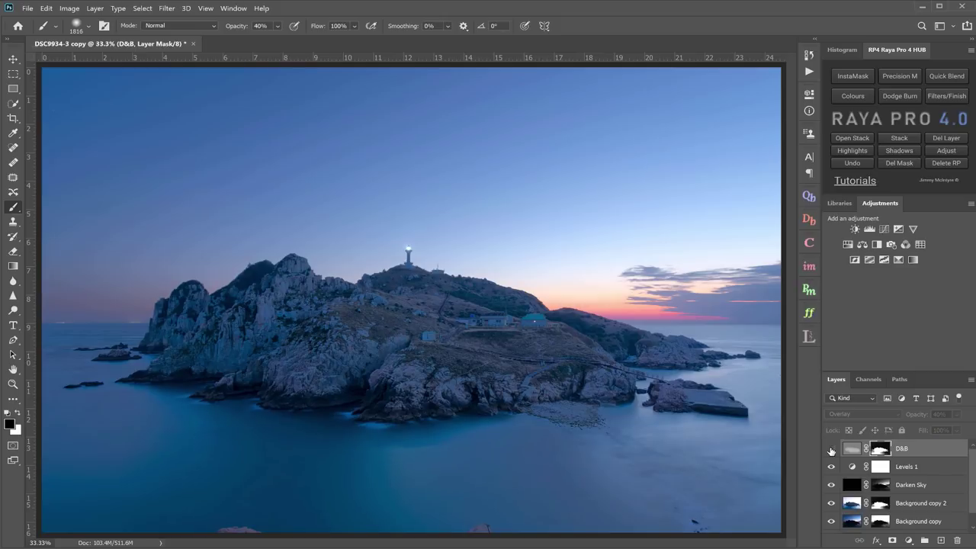
{"action": "left_click", "coordinate": [832, 449]}
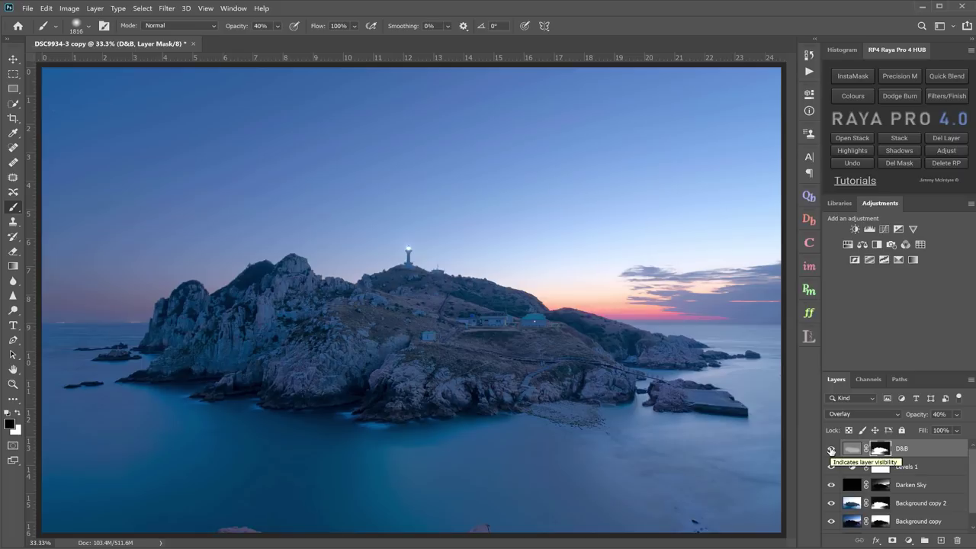
Create an Orton Effect glow layer, accepting its blur and levels, at 15% opacity
{"action": "left_click", "coordinate": [898, 96]}
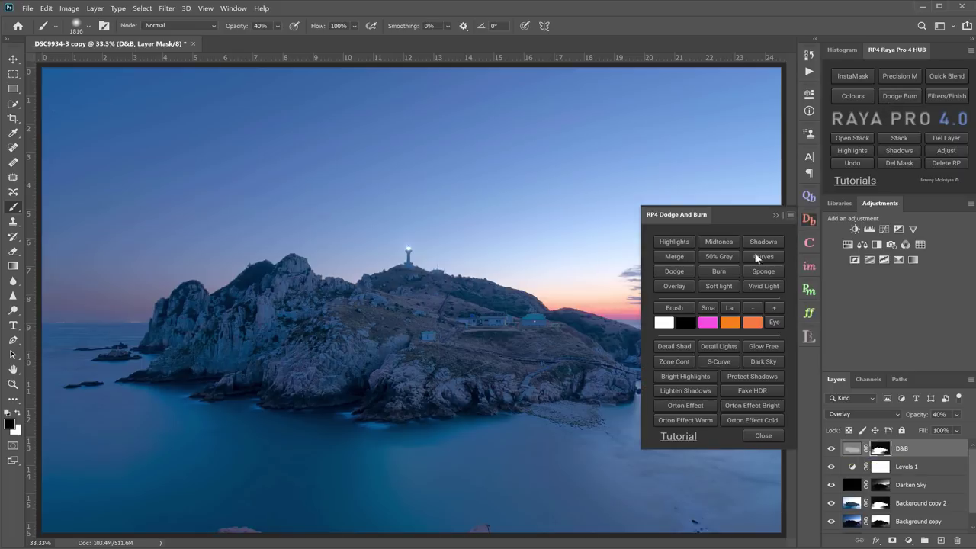
{"action": "left_click", "coordinate": [682, 406]}
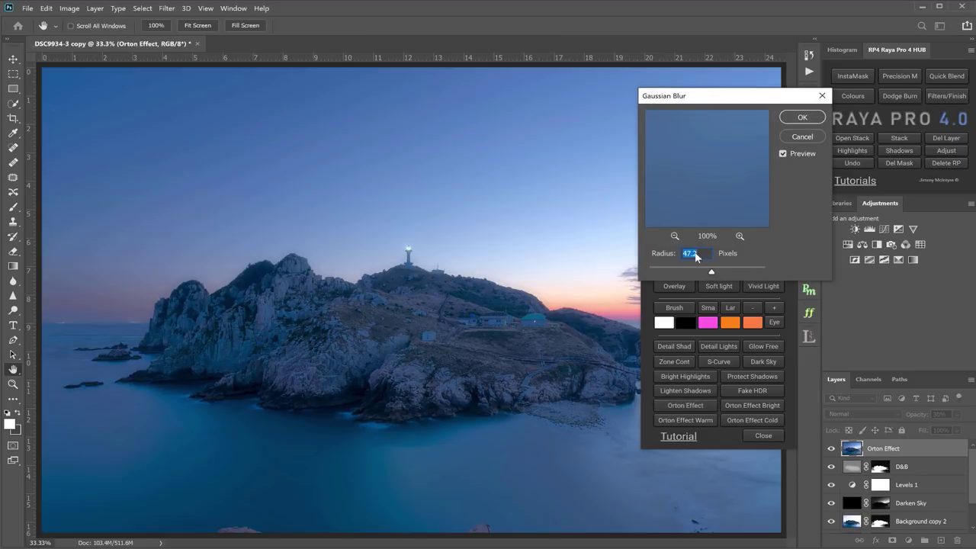
{"action": "left_click", "coordinate": [786, 121]}
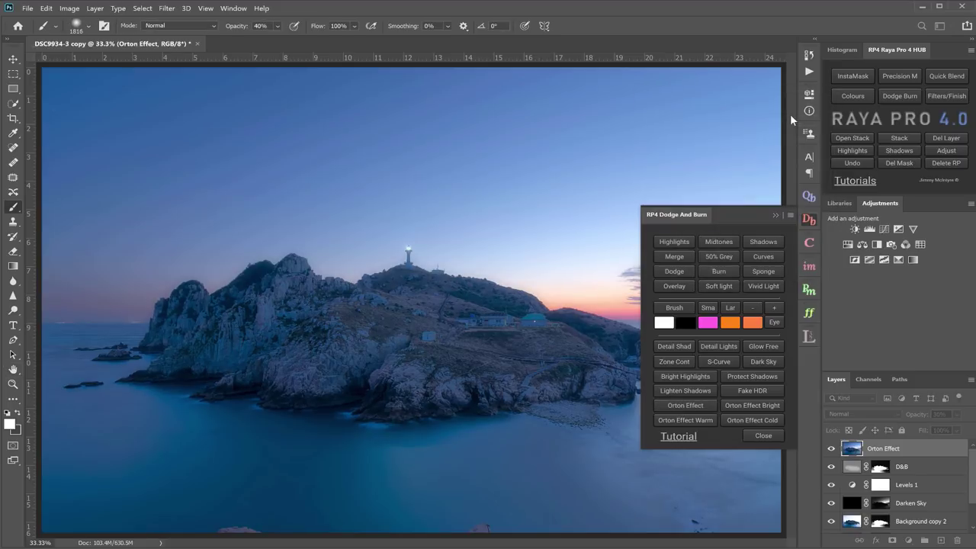
{"action": "left_click", "coordinate": [843, 126]}
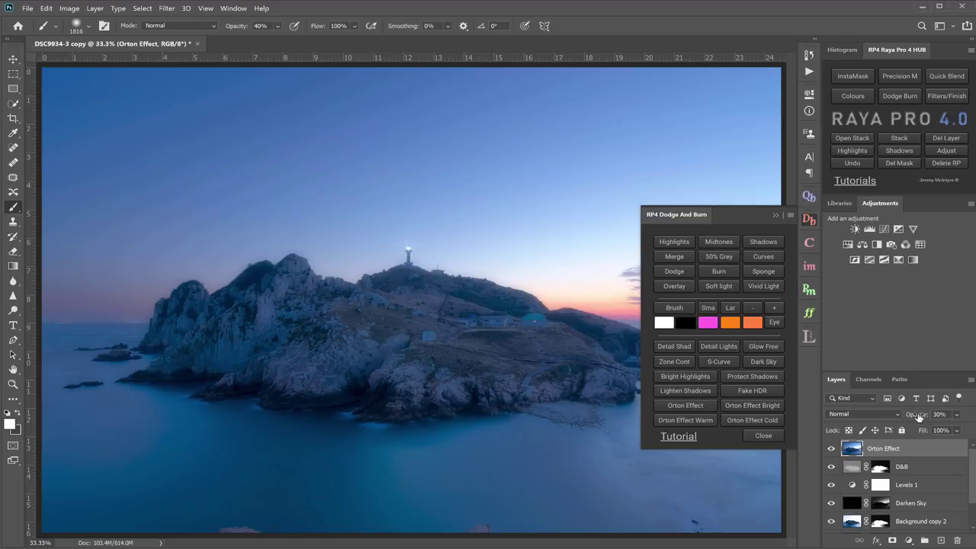
{"action": "left_click_drag", "start_coordinate": [914, 419], "coordinate": [912, 419]}
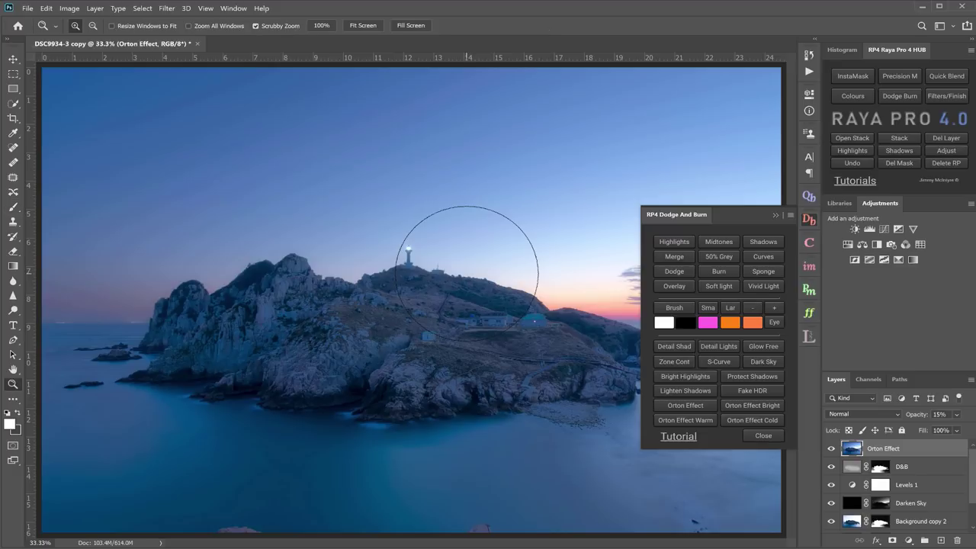
Zoom in on the island's rocks and toggle the Orton glow to compare
{"action": "key", "text": "z"}
{"action": "left_click_drag", "start_coordinate": [327, 371], "coordinate": [364, 373]}
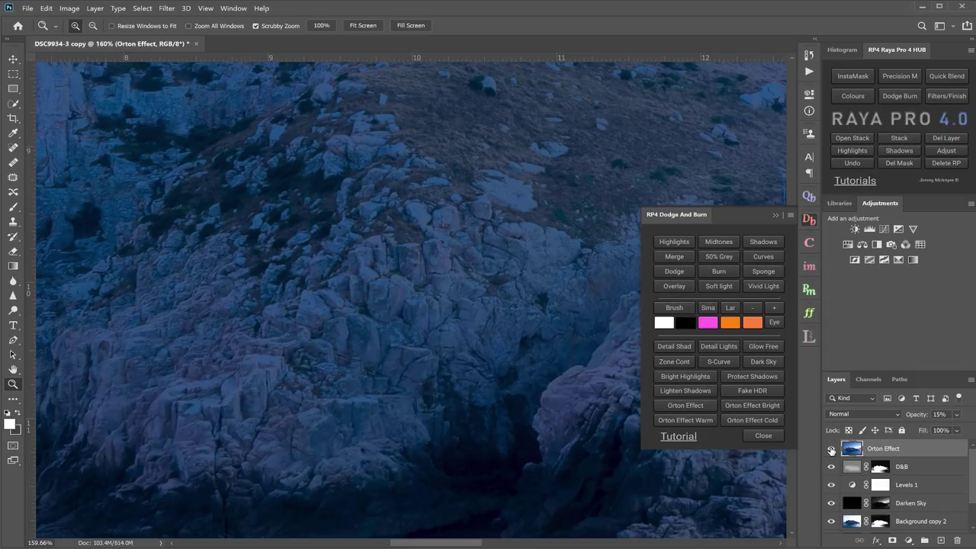
{"action": "left_click", "coordinate": [831, 451]}
{"action": "left_click", "coordinate": [831, 451]}
{"action": "left_click", "coordinate": [831, 450]}
{"action": "left_click", "coordinate": [832, 450]}
{"action": "left_click", "coordinate": [832, 451]}
{"action": "left_click", "coordinate": [831, 451]}
{"action": "left_click", "coordinate": [831, 451]}
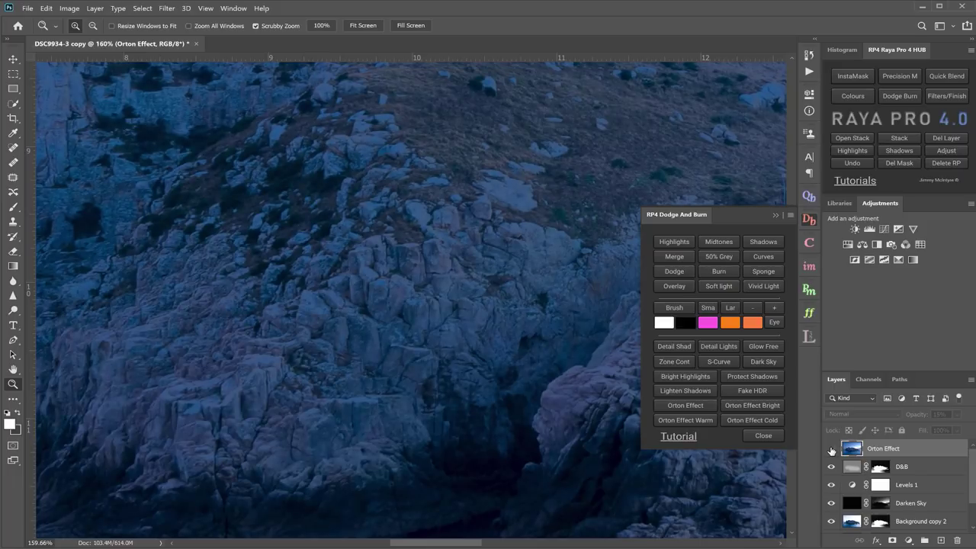
{"action": "left_click", "coordinate": [831, 451]}
Fit the photo on screen and reduce the Orton Effect opacity to 10%
{"action": "key", "text": "ctrl+0"}
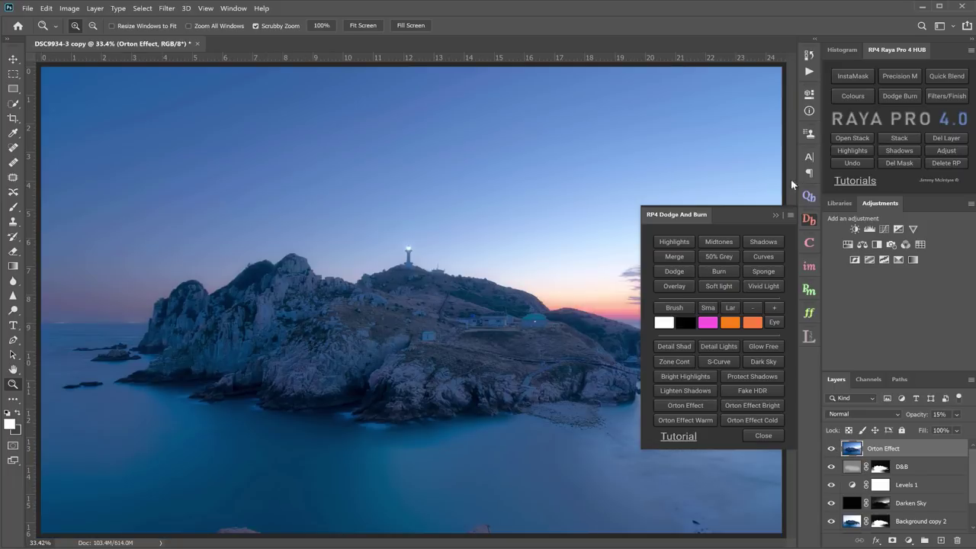
{"action": "left_click", "coordinate": [776, 216]}
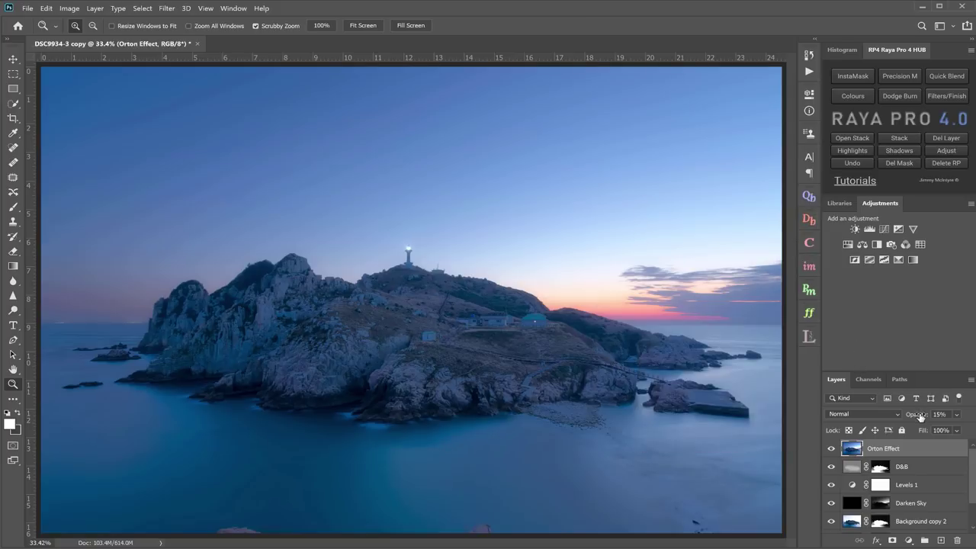
{"action": "left_click_drag", "start_coordinate": [920, 414], "coordinate": [917, 416]}
{"action": "key", "text": "Return"}
Crop a strip of empty sky off the top and water off the bottom
{"action": "key", "text": "b"}
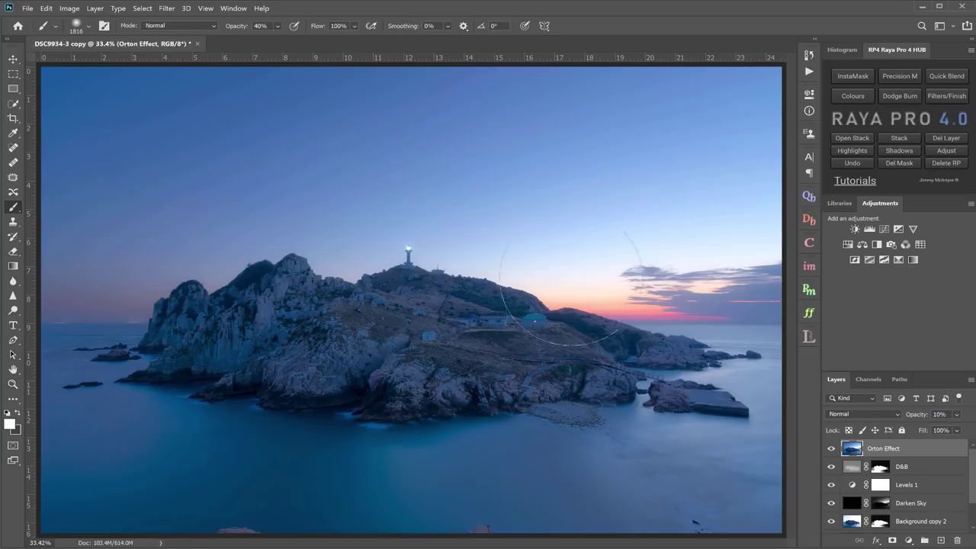
{"action": "left_click", "coordinate": [13, 119]}
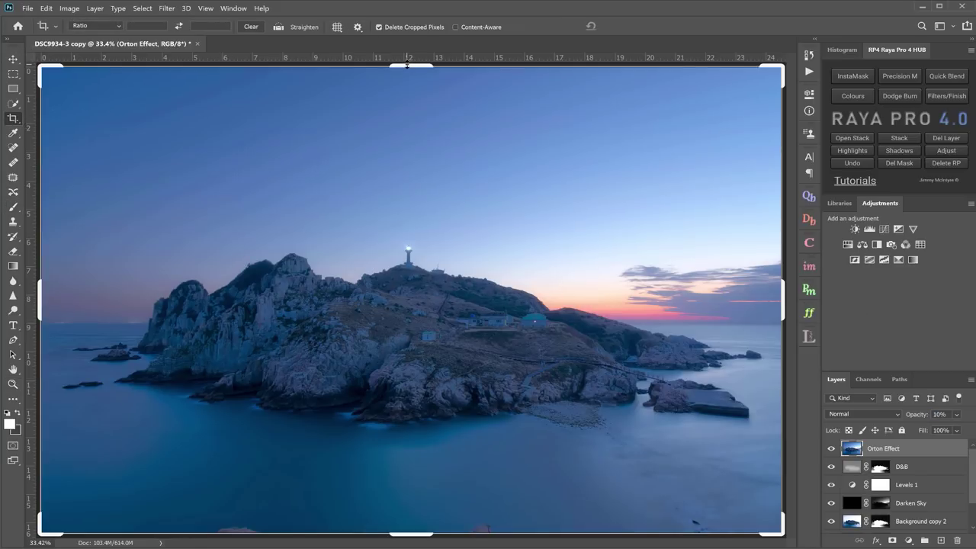
{"action": "left_click_drag", "start_coordinate": [407, 65], "coordinate": [408, 90]}
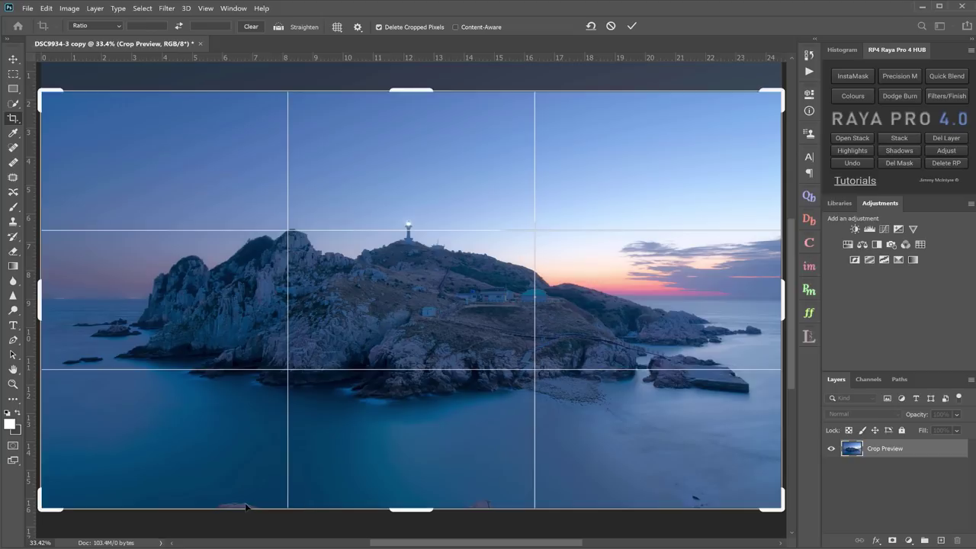
{"action": "left_click_drag", "start_coordinate": [415, 513], "coordinate": [414, 502]}
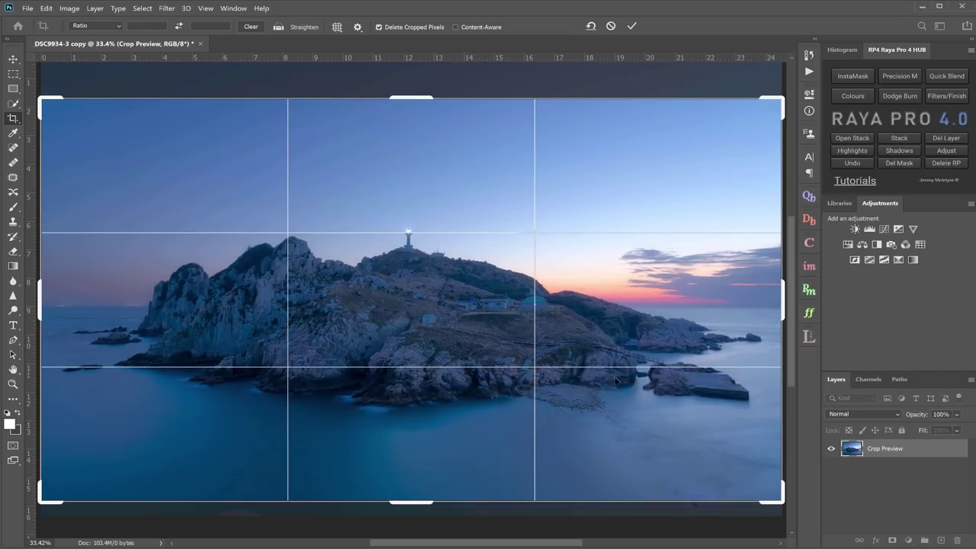
{"action": "left_click", "coordinate": [632, 25]}
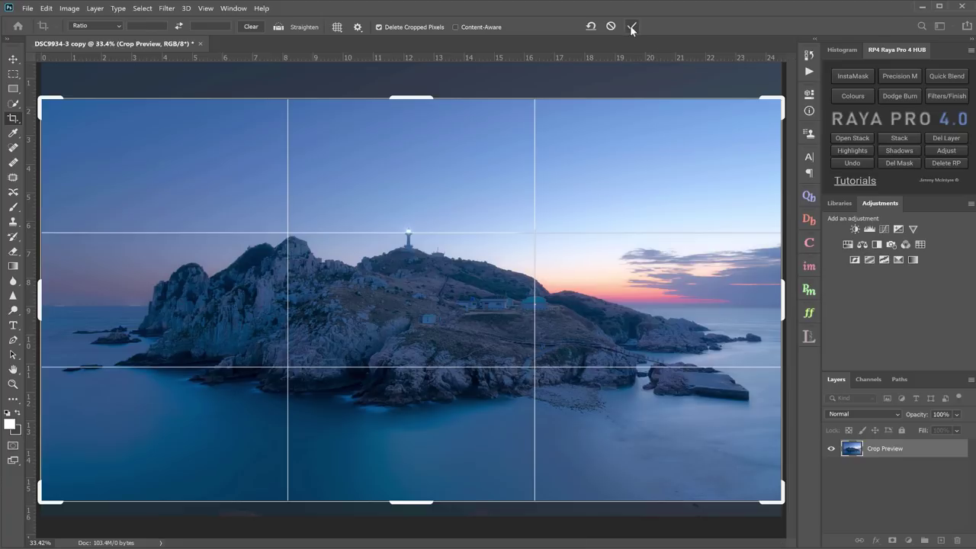
Merge all visible edits into a new Layer 1 and run the Reveal Sensor Dust action
{"action": "left_click", "coordinate": [899, 95]}
{"action": "left_click", "coordinate": [681, 258]}
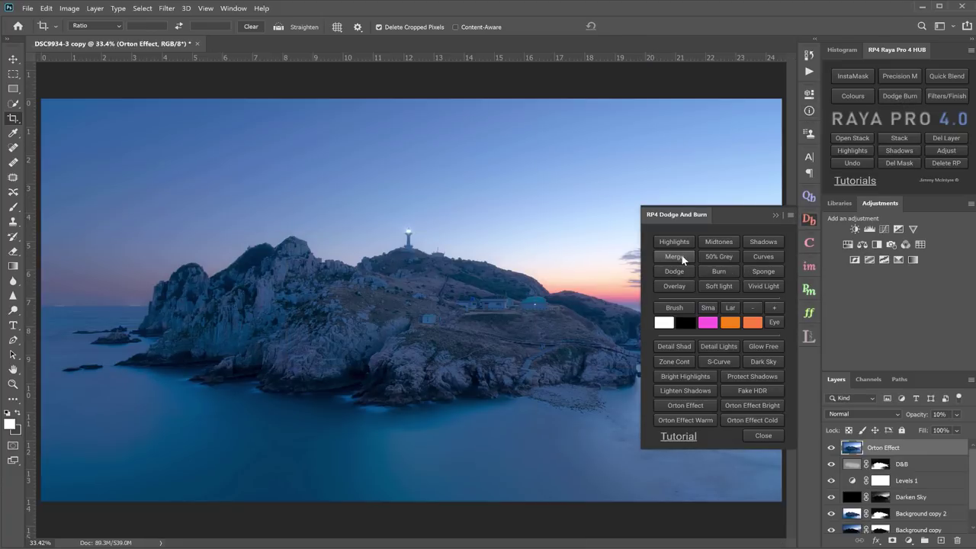
{"action": "left_click", "coordinate": [776, 217]}
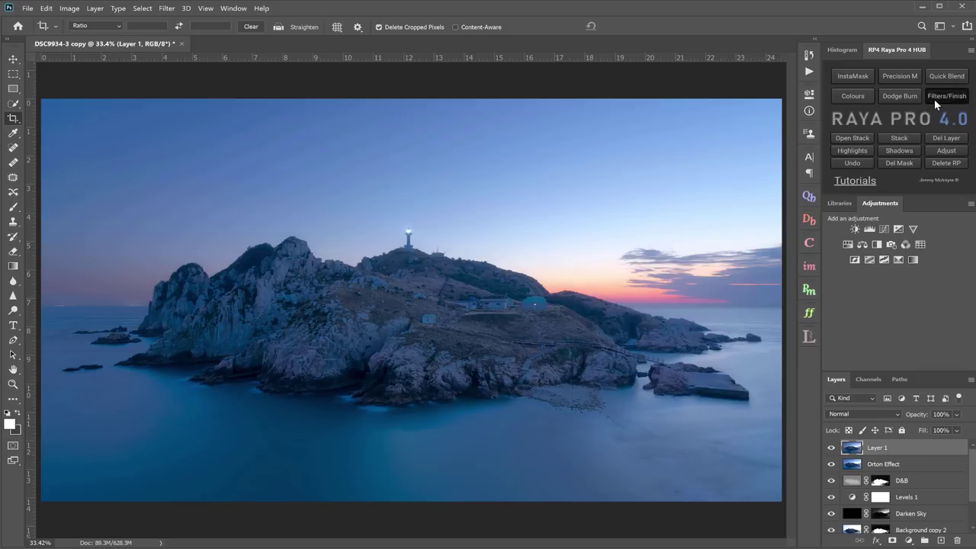
{"action": "left_click", "coordinate": [935, 99]}
{"action": "left_click", "coordinate": [710, 337]}
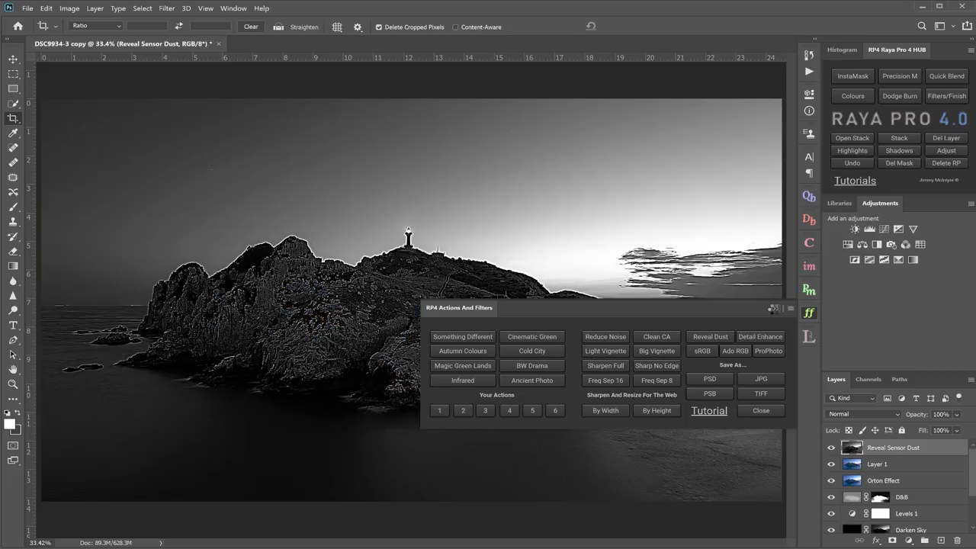
{"action": "left_click", "coordinate": [772, 309]}
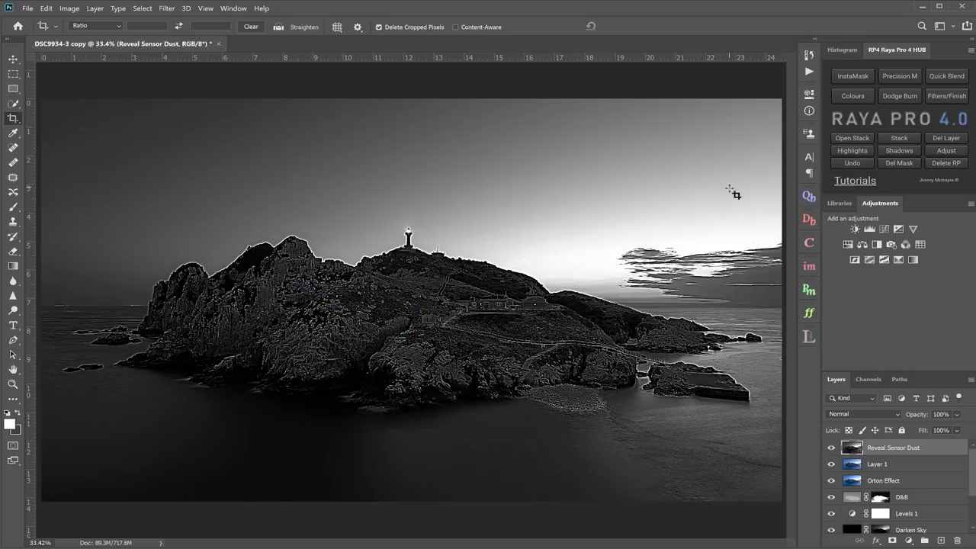
Zoom into the upper right sky and compare with the Reveal Sensor Dust layer
{"action": "key", "text": "z"}
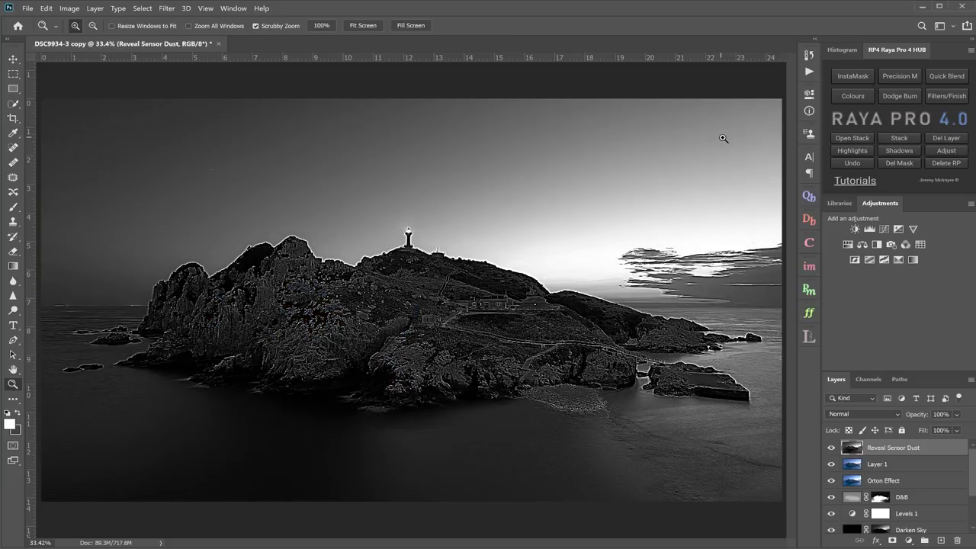
{"action": "left_click_drag", "start_coordinate": [723, 138], "coordinate": [752, 148]}
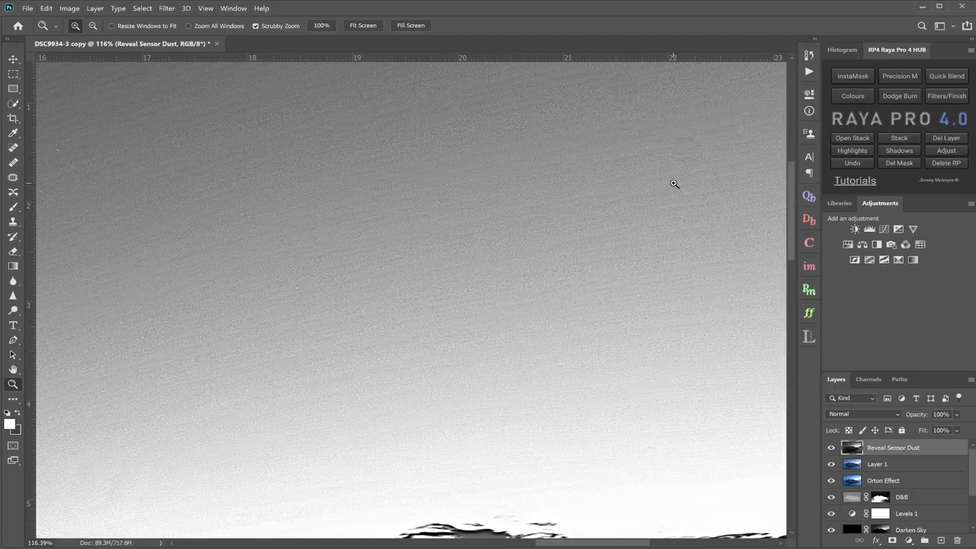
{"action": "left_click_drag", "start_coordinate": [691, 161], "coordinate": [714, 163]}
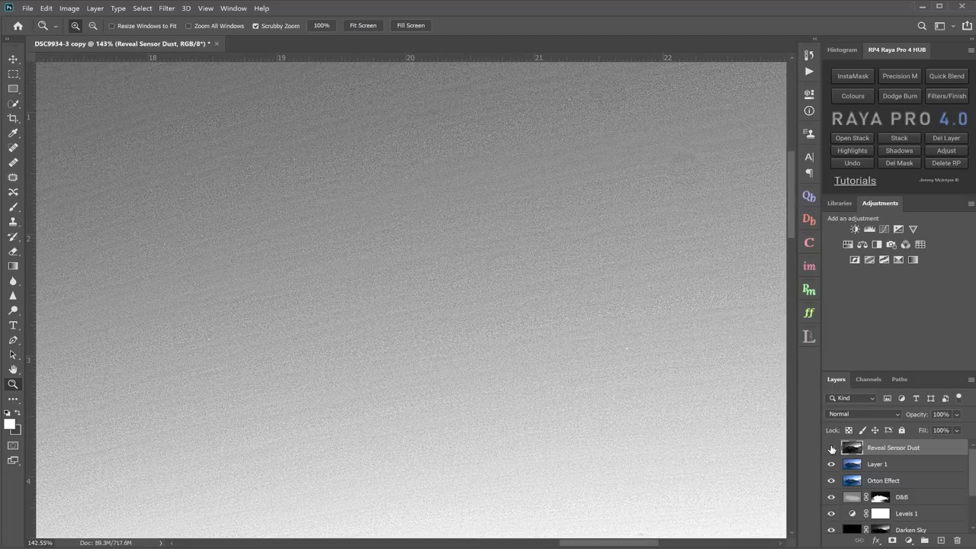
{"action": "left_click", "coordinate": [832, 448]}
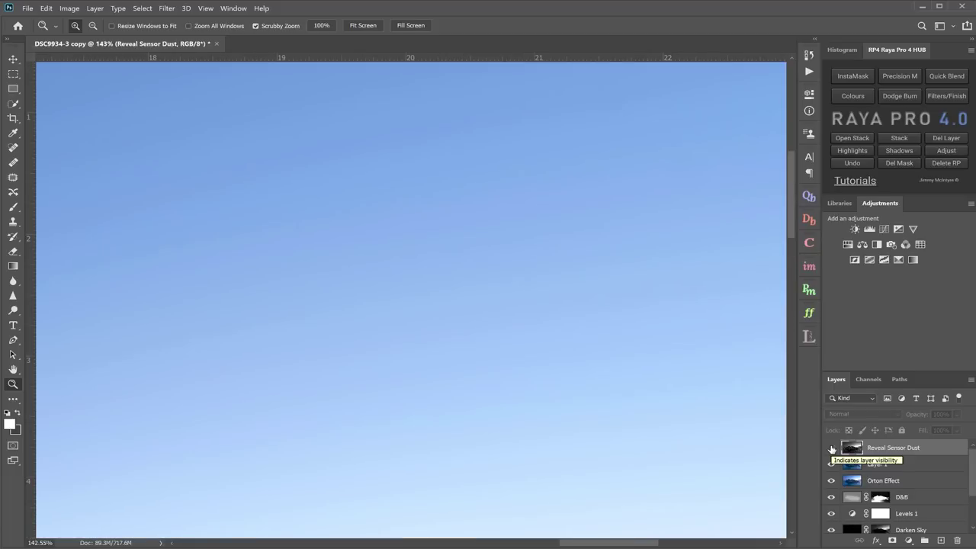
{"action": "left_click", "coordinate": [832, 449]}
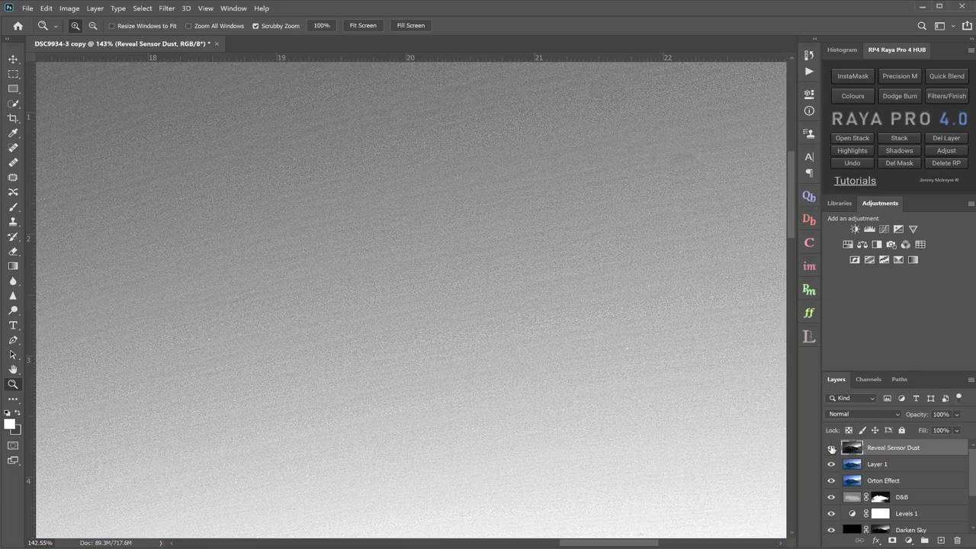
Patch two sky dust spots on Layer 1, then delete the Reveal Sensor Dust layer
{"action": "left_click", "coordinate": [903, 465]}
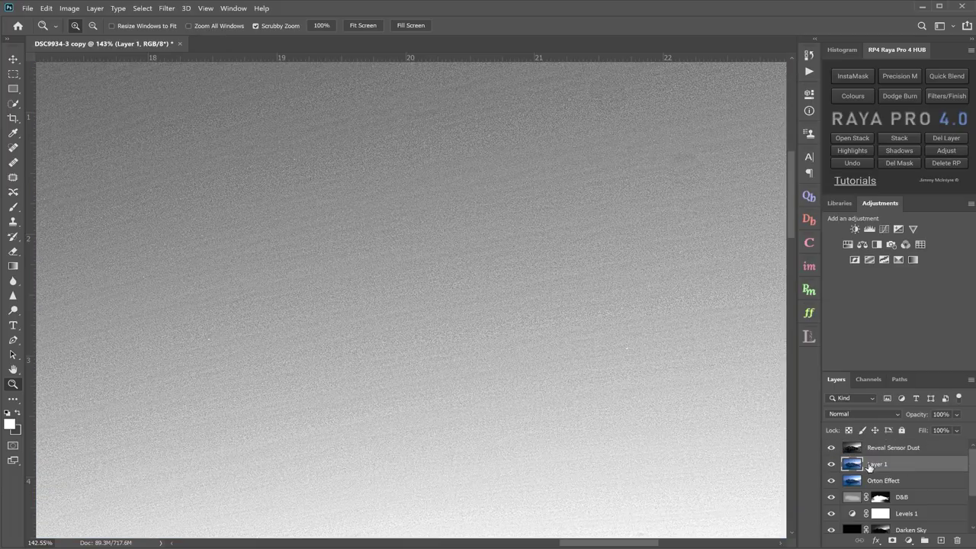
{"action": "left_click", "coordinate": [13, 178]}
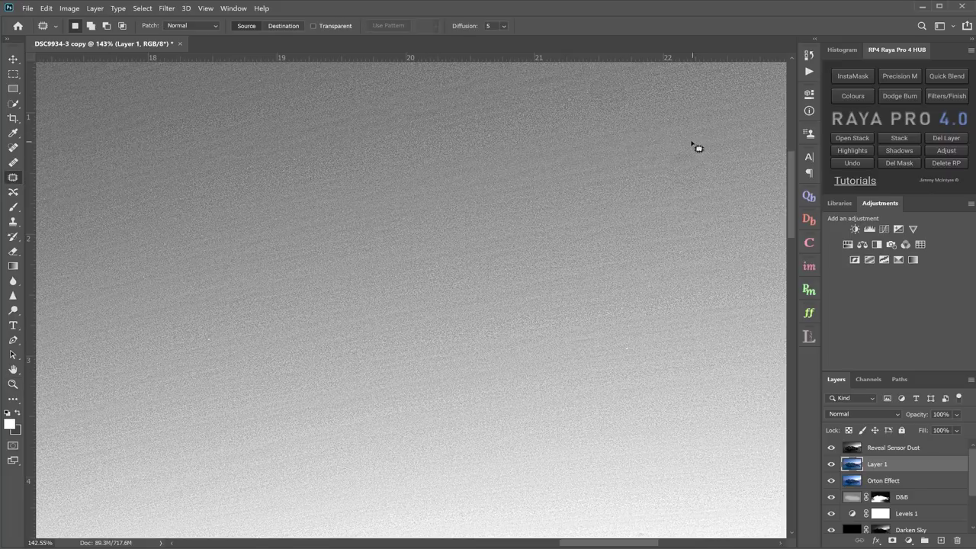
{"action": "mouse_move", "coordinate": [658, 168]}
{"action": "left_mouse_down"}
{"action": "mouse_move", "coordinate": [704, 191]}
{"action": "mouse_move", "coordinate": [718, 163]}
{"action": "mouse_move", "coordinate": [687, 142]}
{"action": "mouse_move", "coordinate": [571, 181]}
{"action": "left_mouse_up"}
{"action": "mouse_move", "coordinate": [577, 79]}
{"action": "left_mouse_down"}
{"action": "mouse_move", "coordinate": [607, 119]}
{"action": "mouse_move", "coordinate": [635, 114]}
{"action": "mouse_move", "coordinate": [642, 90]}
{"action": "mouse_move", "coordinate": [630, 74]}
{"action": "mouse_move", "coordinate": [573, 84]}
{"action": "left_mouse_up"}
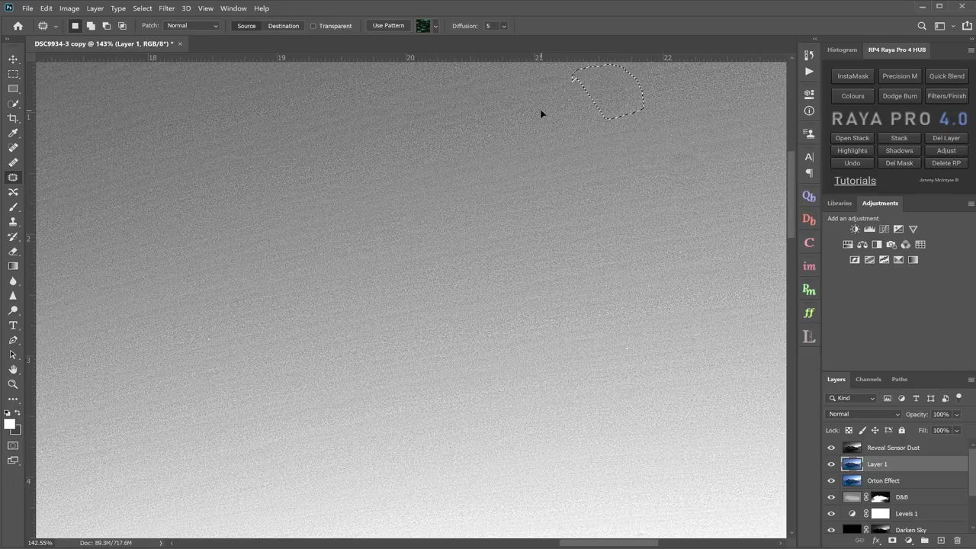
{"action": "left_click", "coordinate": [947, 95]}
{"action": "left_click", "coordinate": [948, 137]}
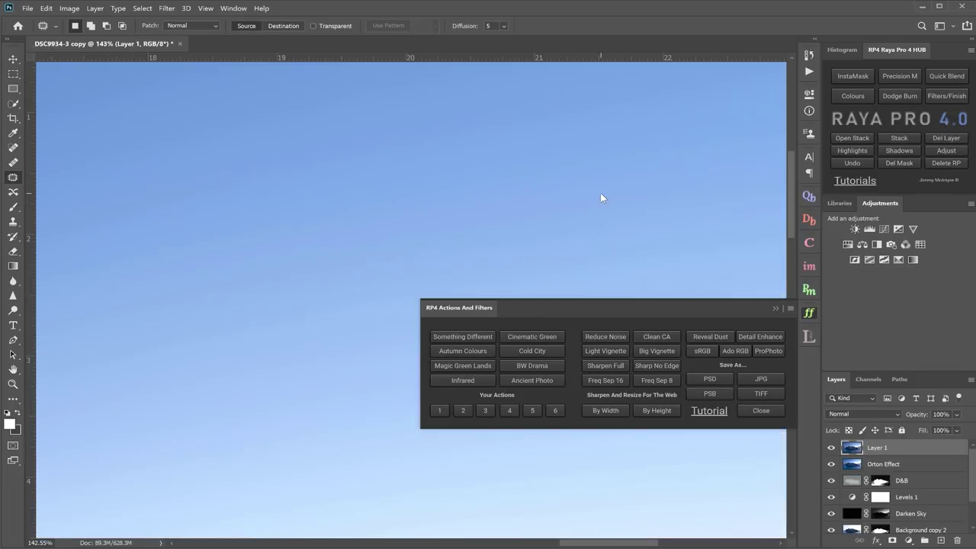
Resize a web copy to 2048 pixels wide, converted to sRGB, with sharpened versions
{"action": "key", "text": "ctrl+0"}
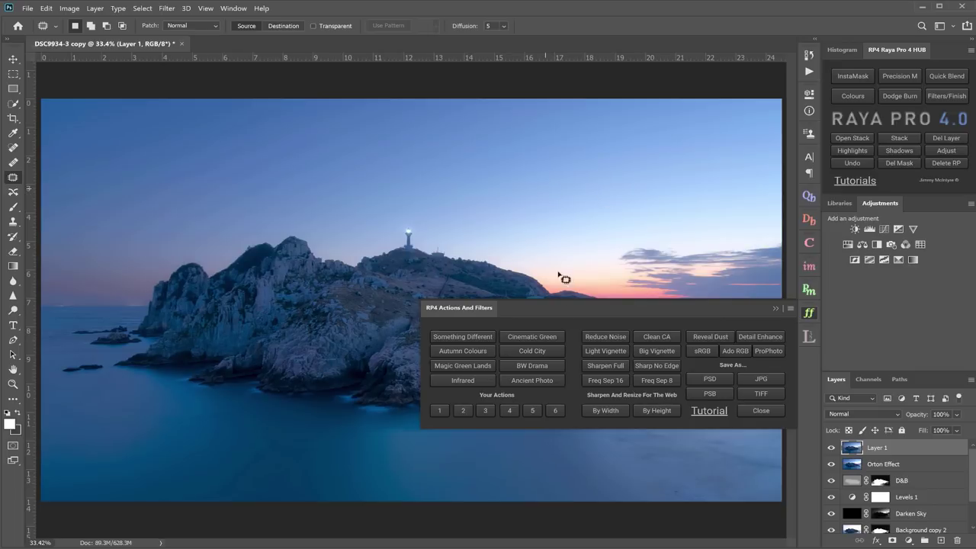
{"action": "left_click", "coordinate": [607, 410]}
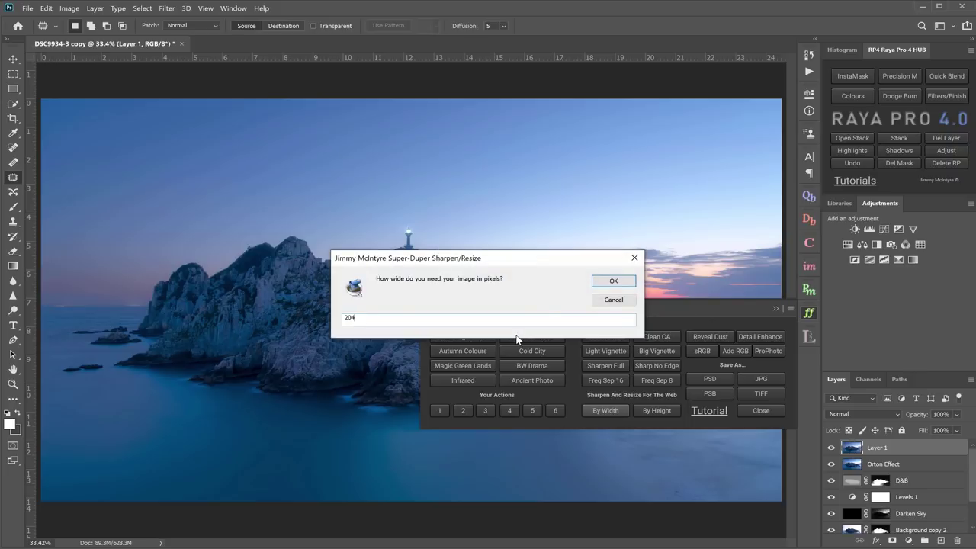
{"action": "key", "text": "Return"}
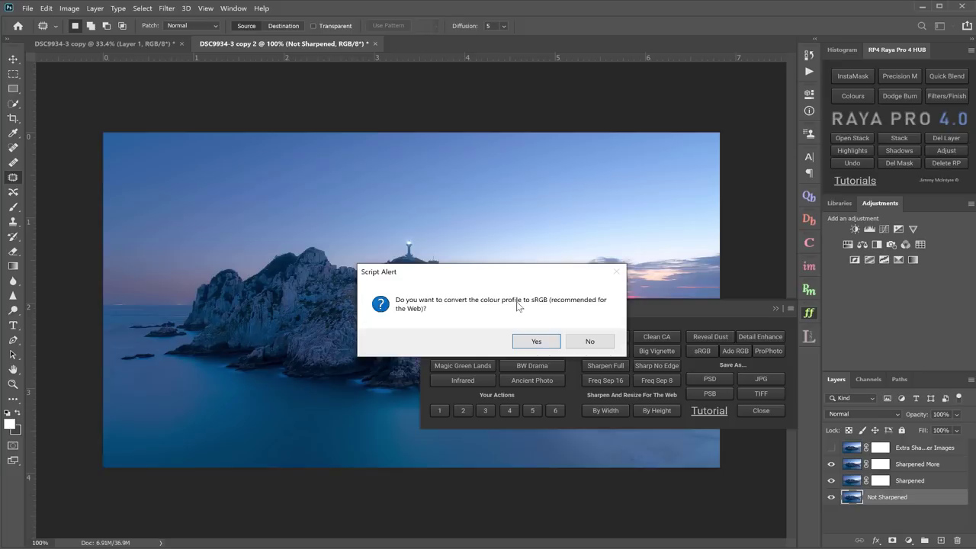
{"action": "left_click", "coordinate": [535, 343]}
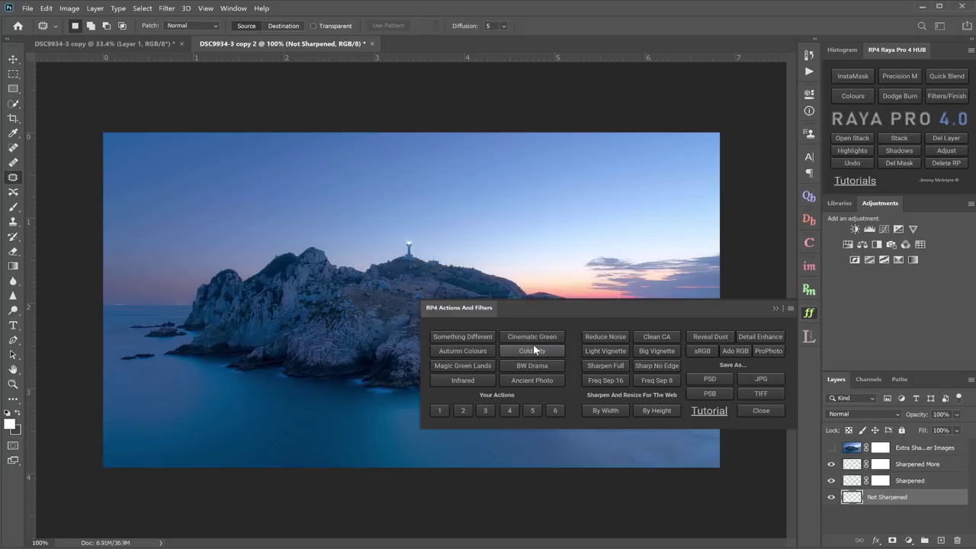
{"action": "left_click", "coordinate": [515, 344]}
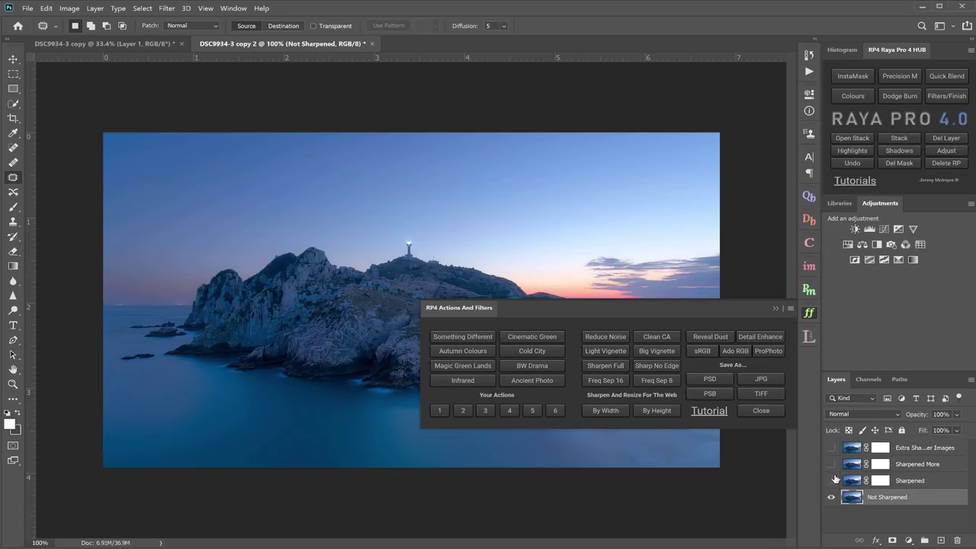
Compare the Extra Sharpened and Sharpened layer versions by toggling their visibility
{"action": "left_click", "coordinate": [831, 448]}
{"action": "left_click", "coordinate": [831, 481]}
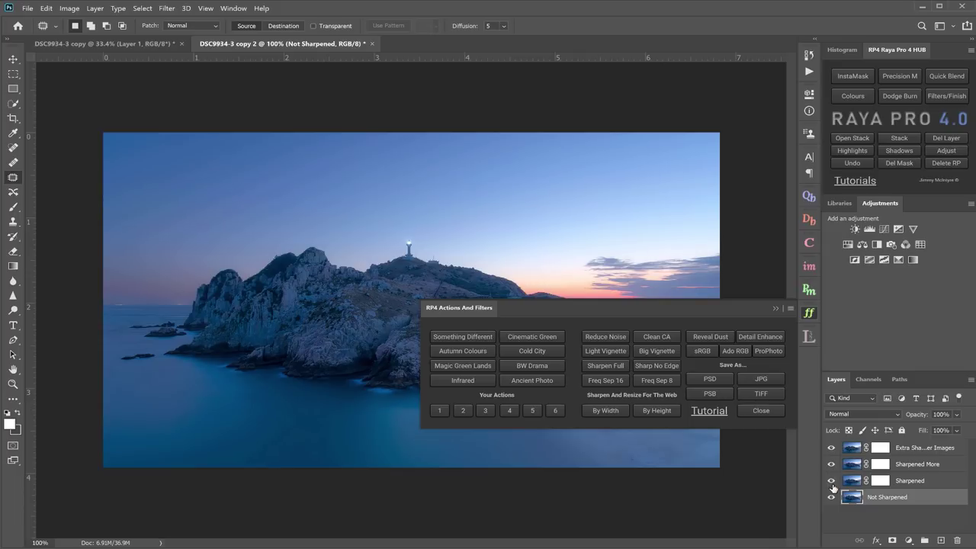
{"action": "left_click", "coordinate": [775, 308]}
{"action": "left_click", "coordinate": [831, 447]}
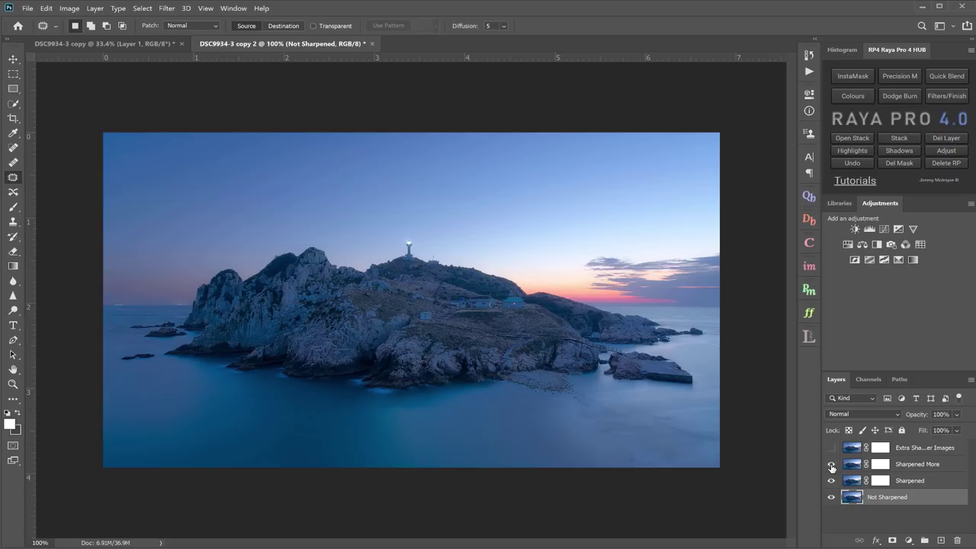